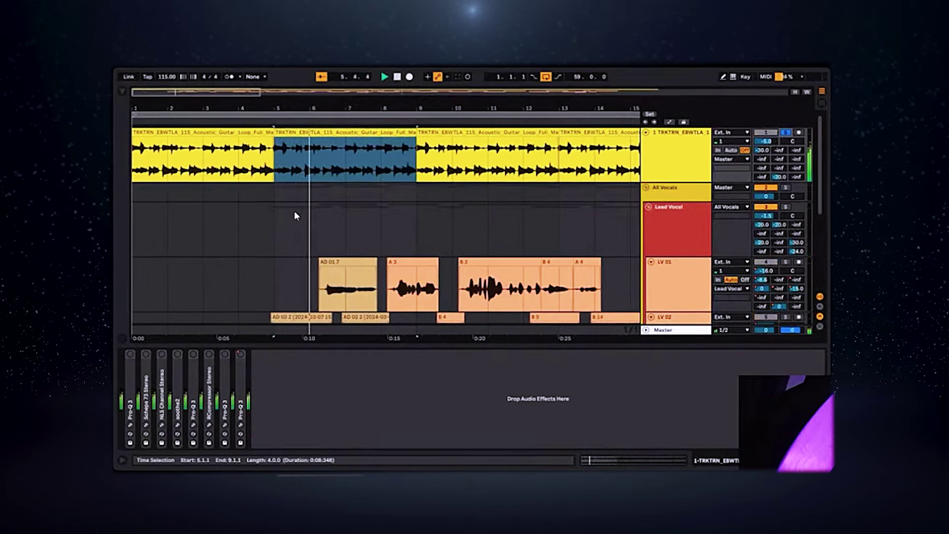
Step: Set the 12 dB/oct high cut in the guitar loop's Pro-Q 3 to about 209 Hz
{"action": "scroll", "coordinate": [295, 211], "scroll_direction": "down", "scroll_amount": 3}
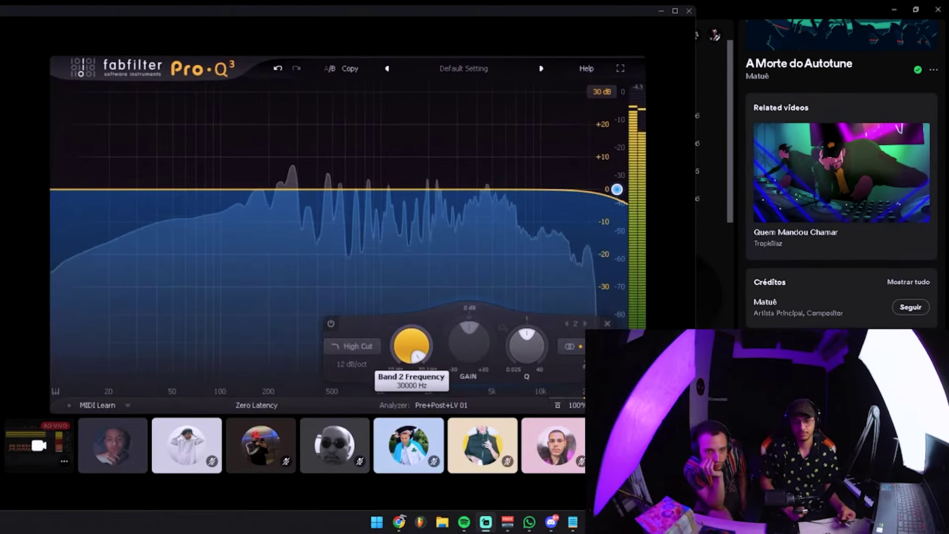
{"action": "mouse_move", "coordinate": [411, 349]}
{"action": "left_mouse_down"}
{"action": "mouse_move", "coordinate": [412, 376]}
{"action": "mouse_move", "coordinate": [411, 351]}
{"action": "left_mouse_up"}
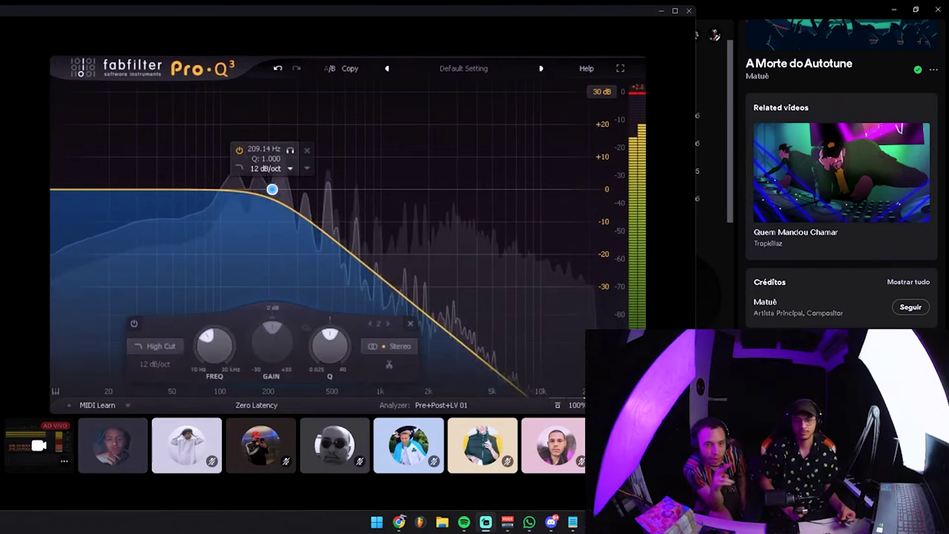
{"action": "mouse_move", "coordinate": [267, 168]}
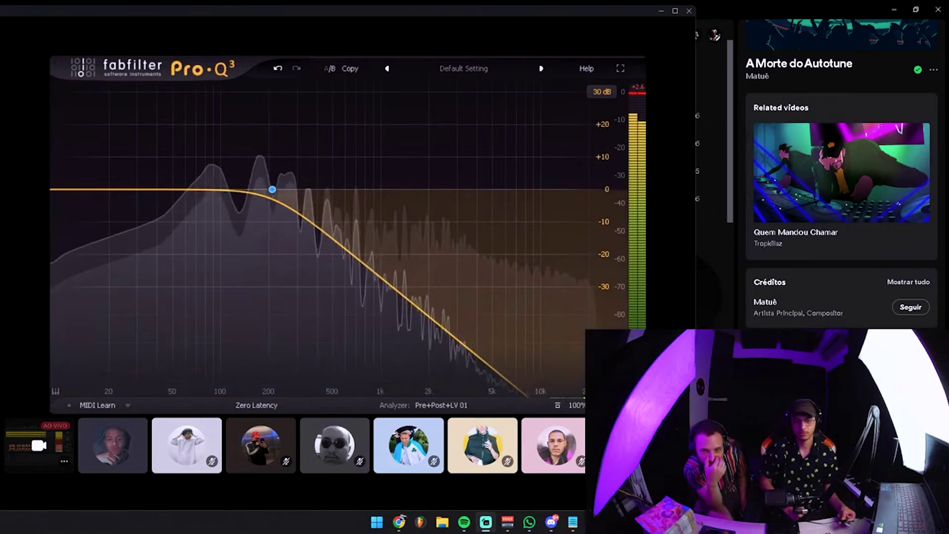
Step: Paste a second copy of the Pro-Q 3 high-cut filter onto the pink guitar loop track and check its curve
{"action": "left_click", "coordinate": [101, 311]}
{"action": "left_click", "coordinate": [48, 171]}
{"action": "key", "text": "space"}
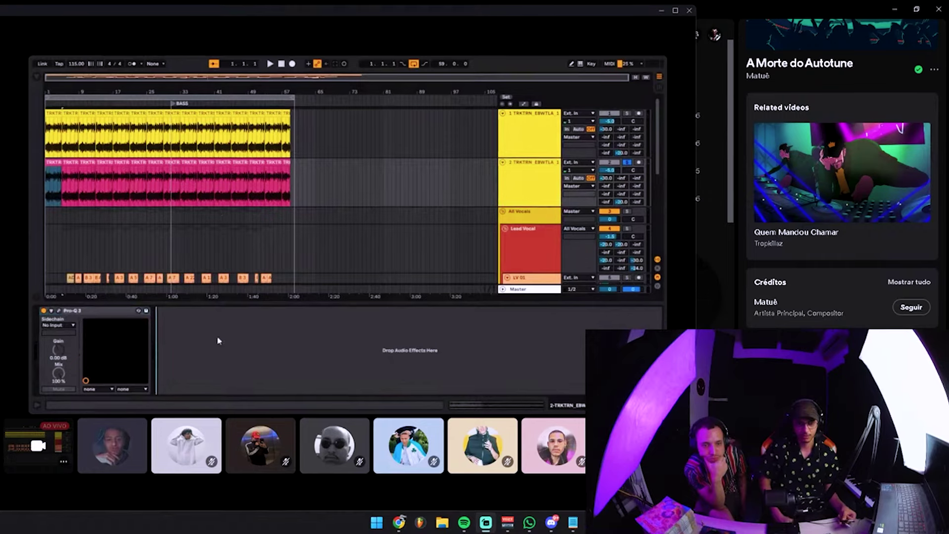
{"action": "key", "text": "ctrl+v"}
{"action": "left_click", "coordinate": [177, 311]}
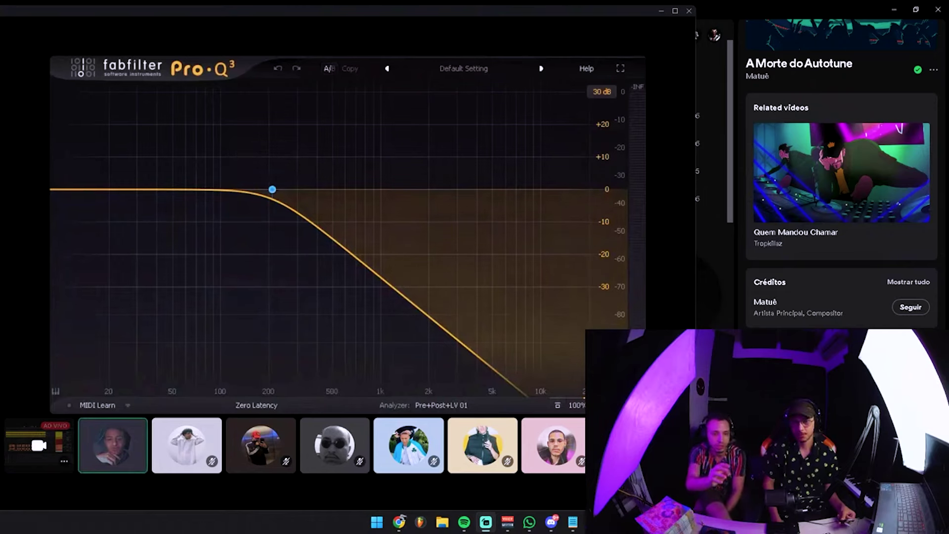
{"action": "key", "text": "ctrl+alt+p"}
{"action": "right_click", "coordinate": [531, 183]}
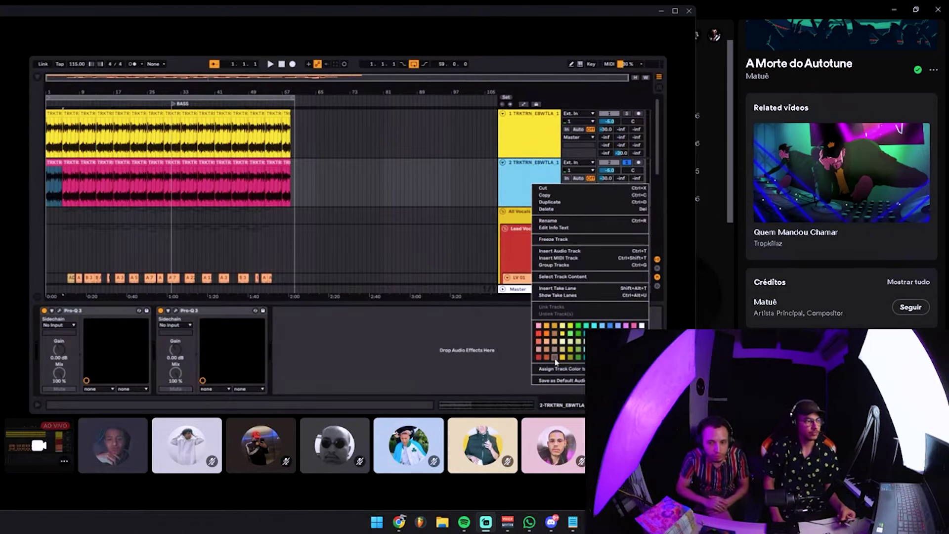
{"action": "left_click", "coordinate": [500, 182]}
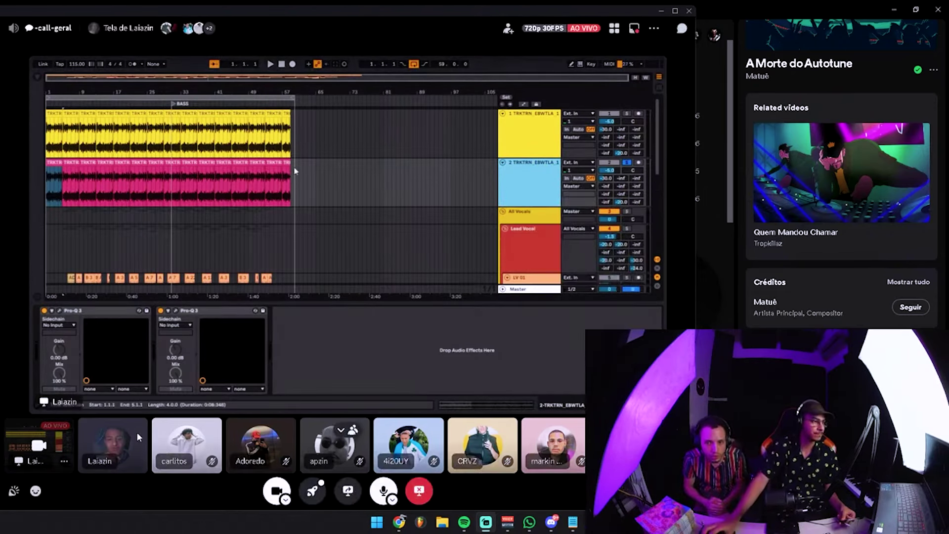
Step: Search the browser for "waves" and look through the listed plug-ins
{"action": "key", "text": "ctrl+f"}
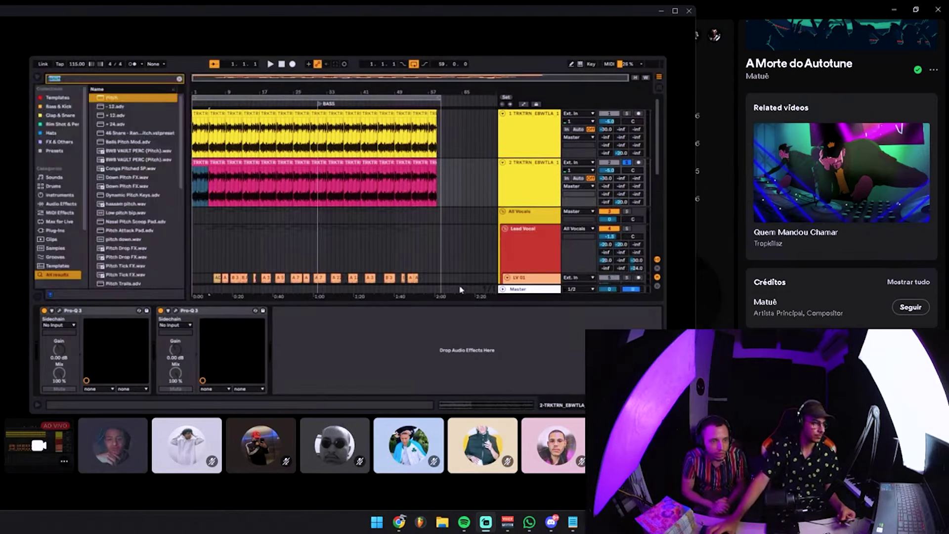
{"action": "left_click", "coordinate": [179, 79]}
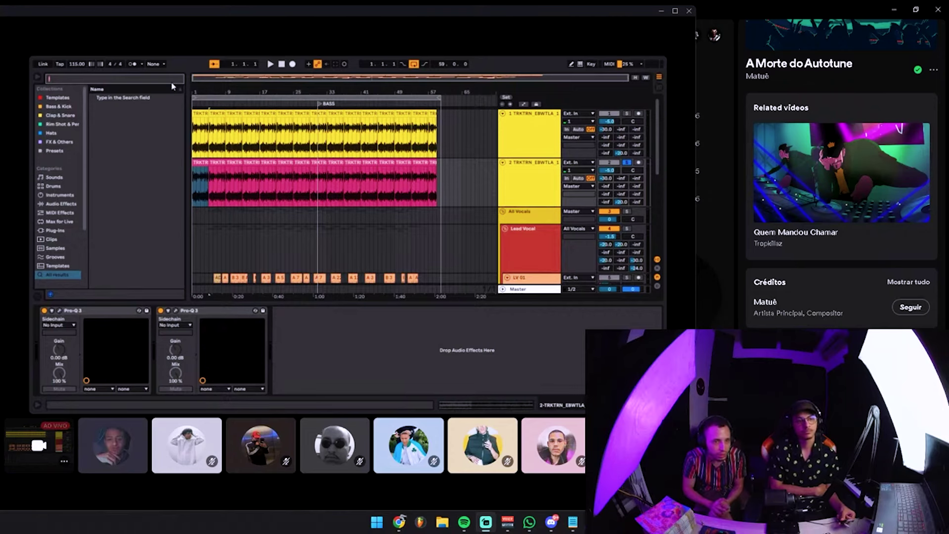
{"action": "type", "text": "rb"}
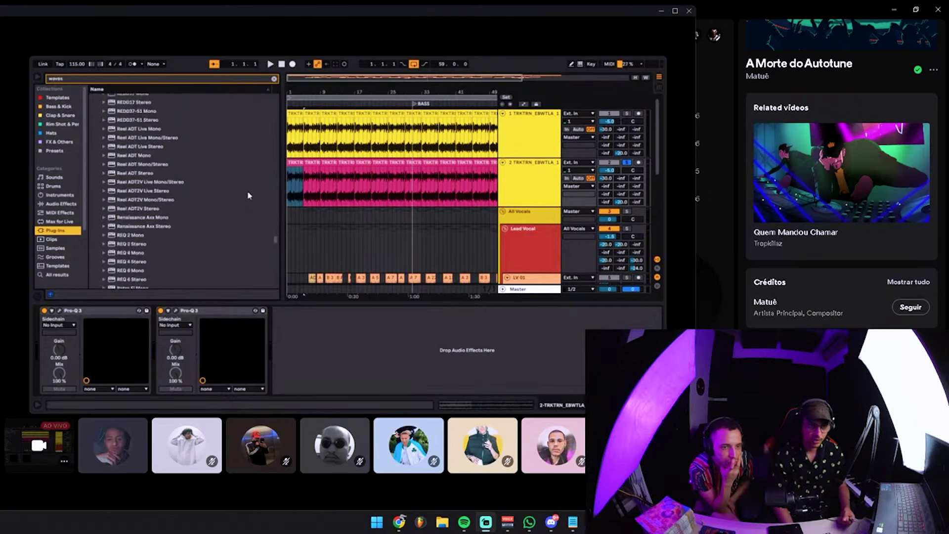
{"action": "scroll", "coordinate": [155, 183], "scroll_direction": "down", "scroll_amount": 5}
{"action": "scroll", "coordinate": [179, 173], "scroll_direction": "down", "scroll_amount": 5}
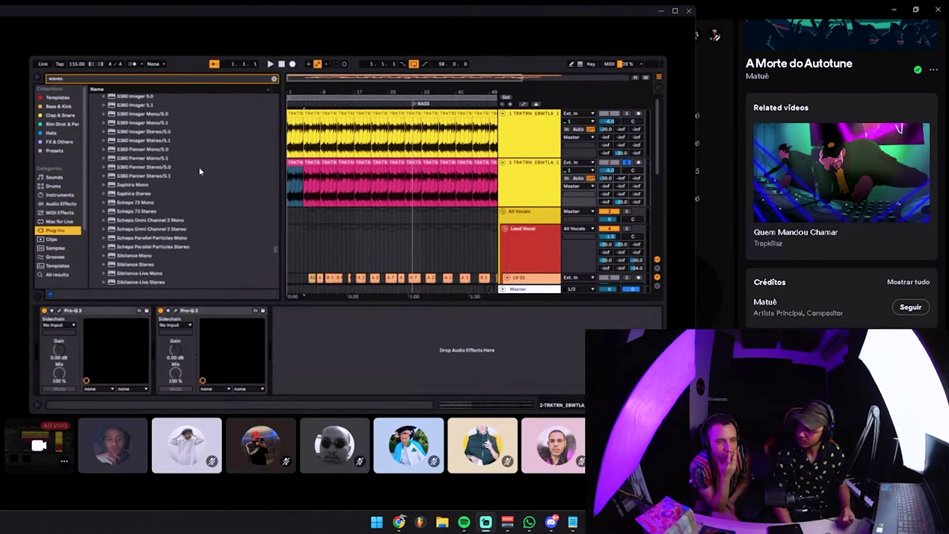
Step: Search for "ovo", add OVox Stereo after the two Pro-Q 3 devices on the pink loop track, and open it
{"action": "key", "text": "ctrl+f"}
{"action": "key", "text": "BackSpace"}
{"action": "type", "text": "ovo"}
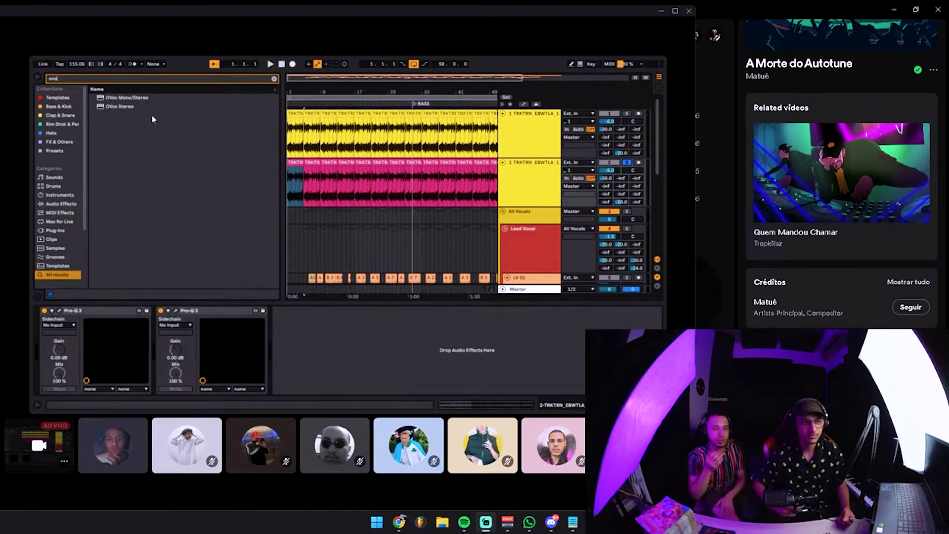
{"action": "left_click_drag", "start_coordinate": [127, 108], "coordinate": [257, 346]}
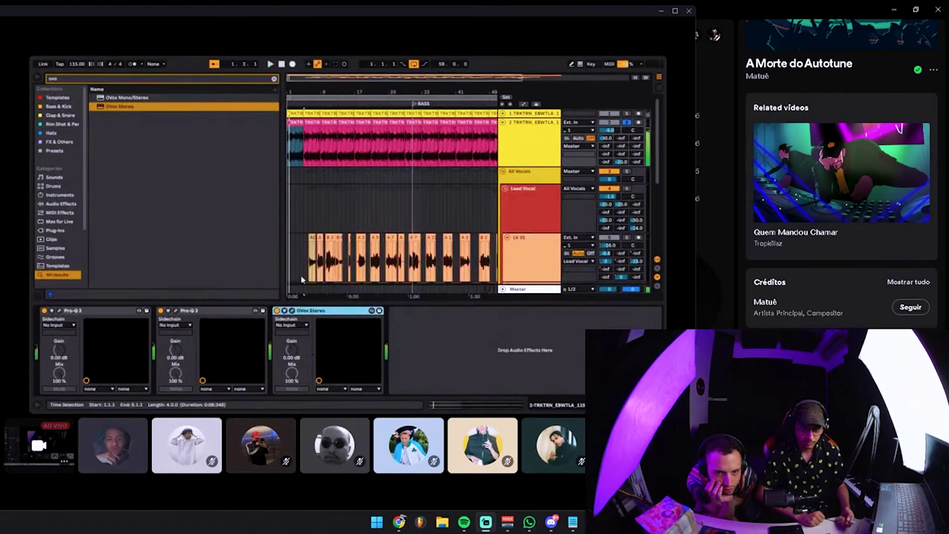
{"action": "left_click", "coordinate": [292, 310]}
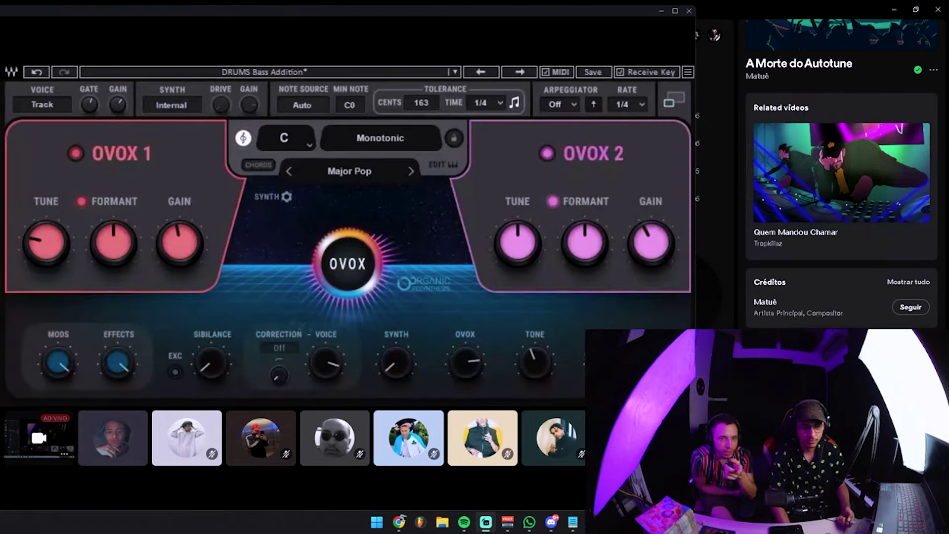
Step: Expand OVox to its detailed view and adjust the mix of its Trippy distortion effect
{"action": "left_click", "coordinate": [673, 99]}
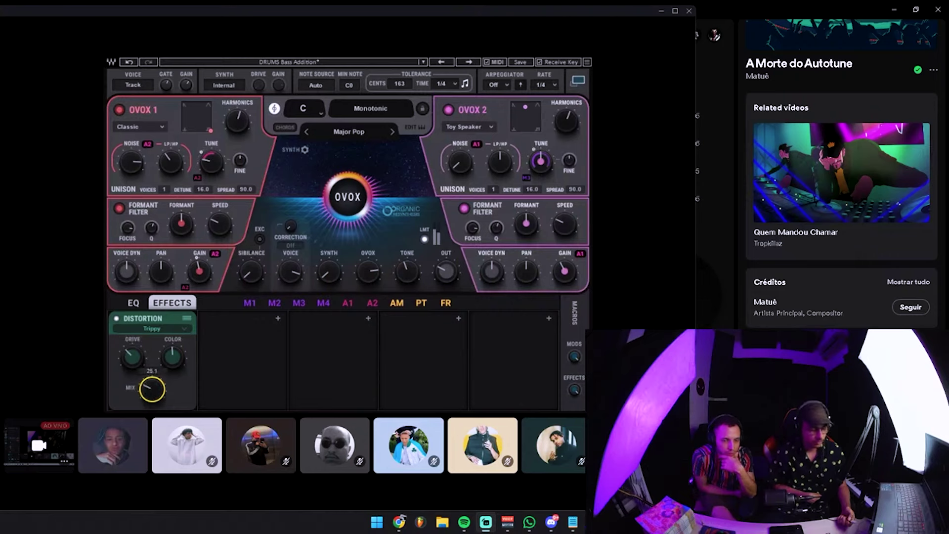
{"action": "left_click_drag", "start_coordinate": [151, 389], "coordinate": [152, 396]}
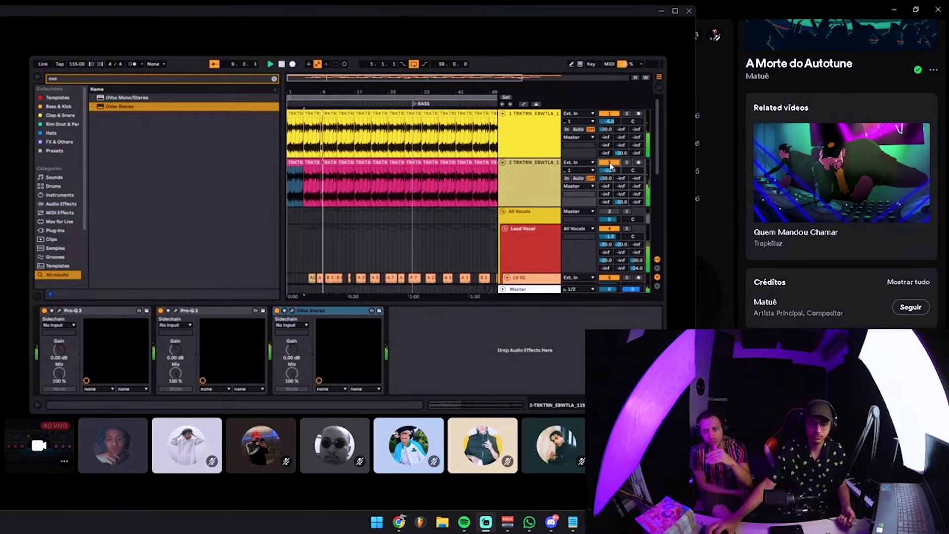
{"action": "mouse_move", "coordinate": [237, 387]}
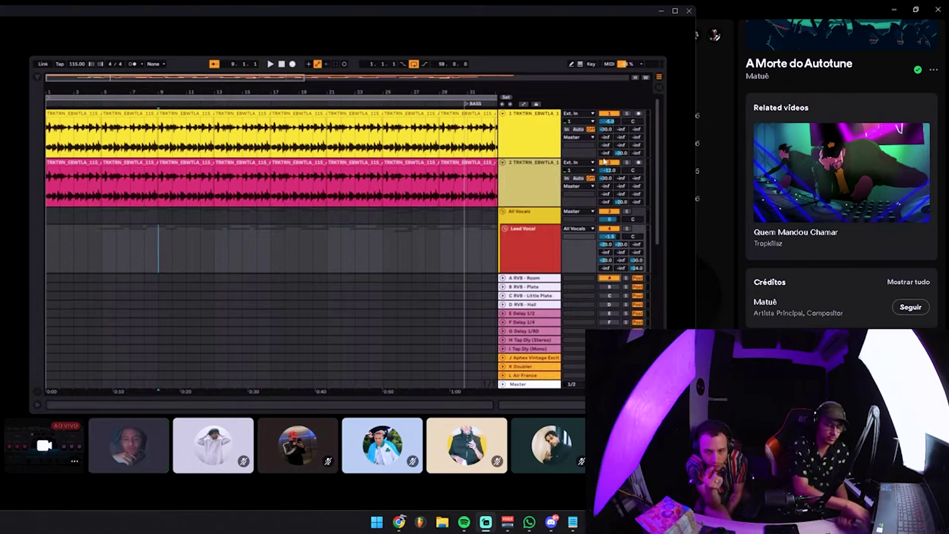
Step: Collapse the existing reverb rack on the A RVB - Room return track and load TrueVerb beside it
{"action": "left_click", "coordinate": [514, 289]}
{"action": "key", "text": "space"}
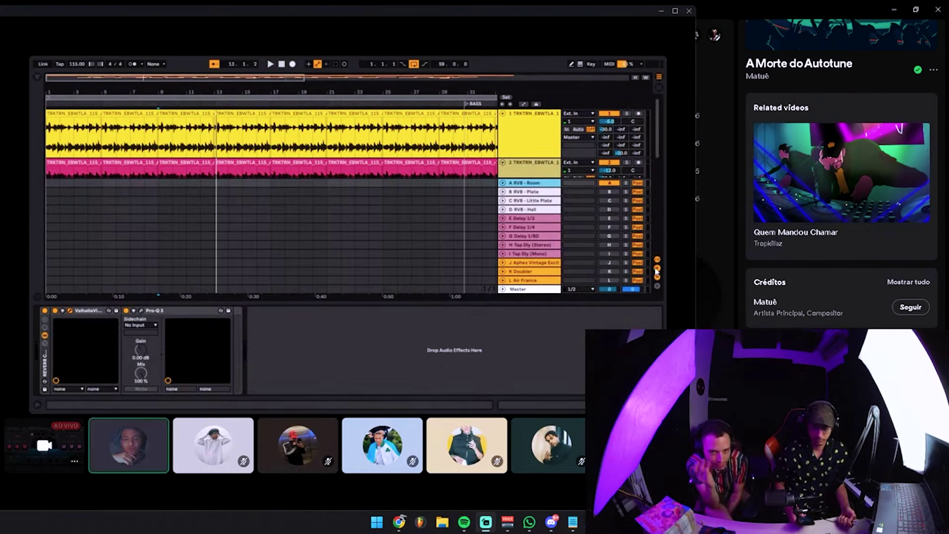
{"action": "left_click", "coordinate": [657, 268]}
{"action": "left_click", "coordinate": [657, 268]}
{"action": "left_click", "coordinate": [530, 184]}
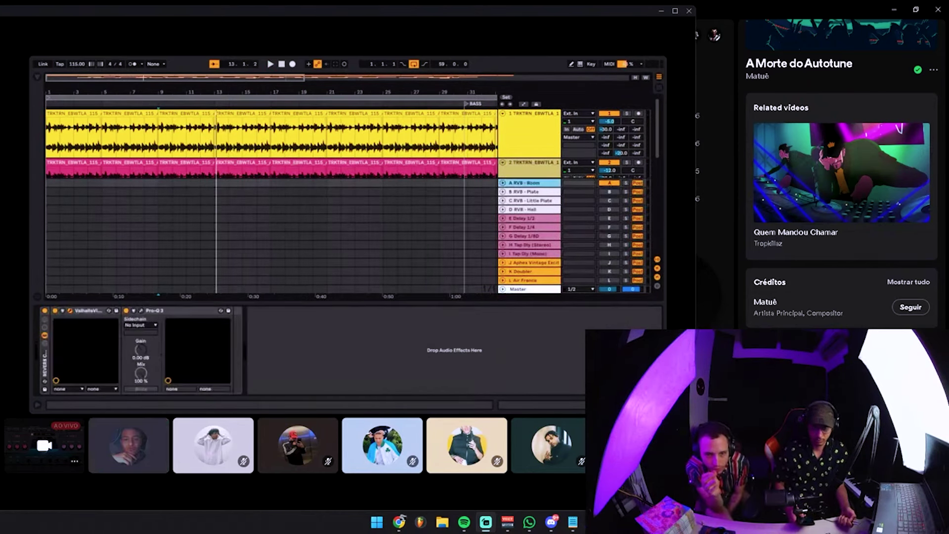
{"action": "double_click", "coordinate": [45, 354]}
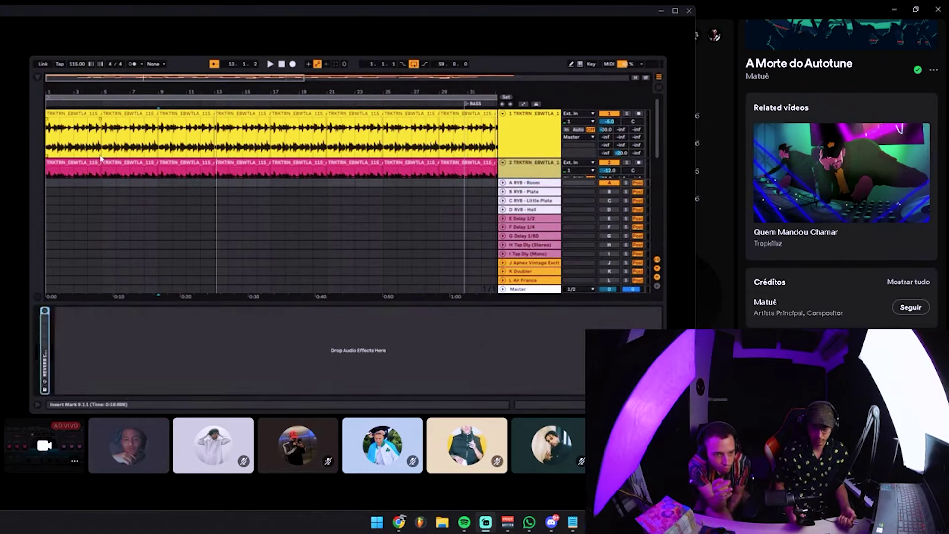
{"action": "key", "text": "ctrl+alt+b"}
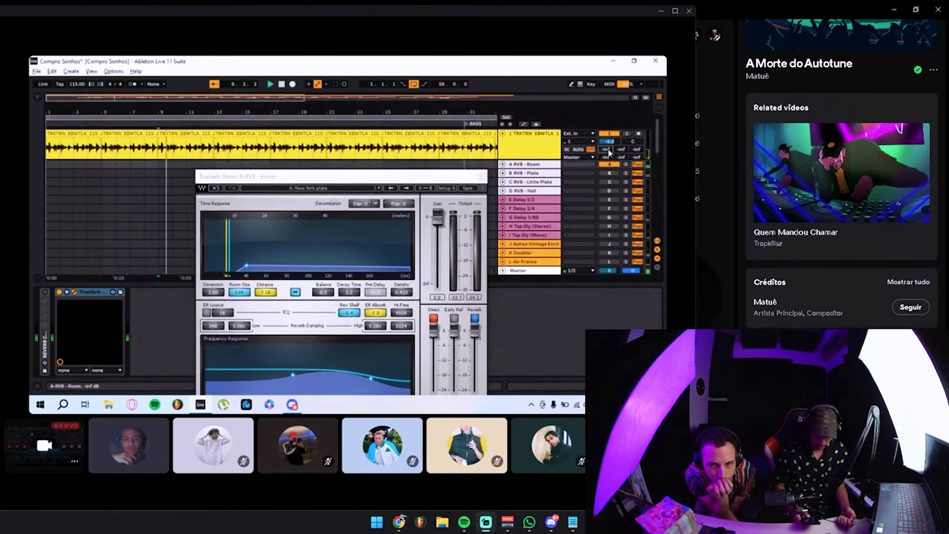
Step: Set the guitar loop's send to A RVB - Room to -17 dB and toggle that return during playback
{"action": "left_click_drag", "start_coordinate": [607, 149], "coordinate": [607, 128]}
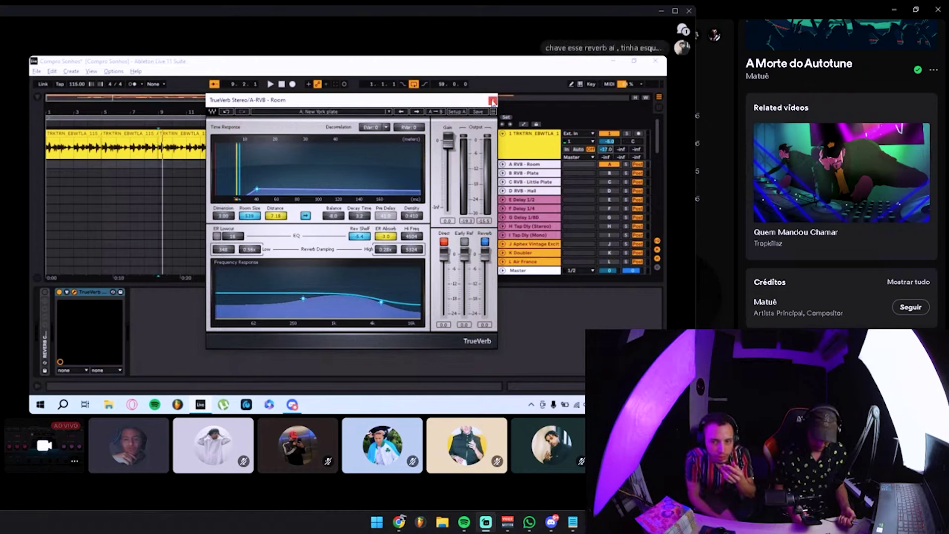
{"action": "left_click", "coordinate": [493, 101]}
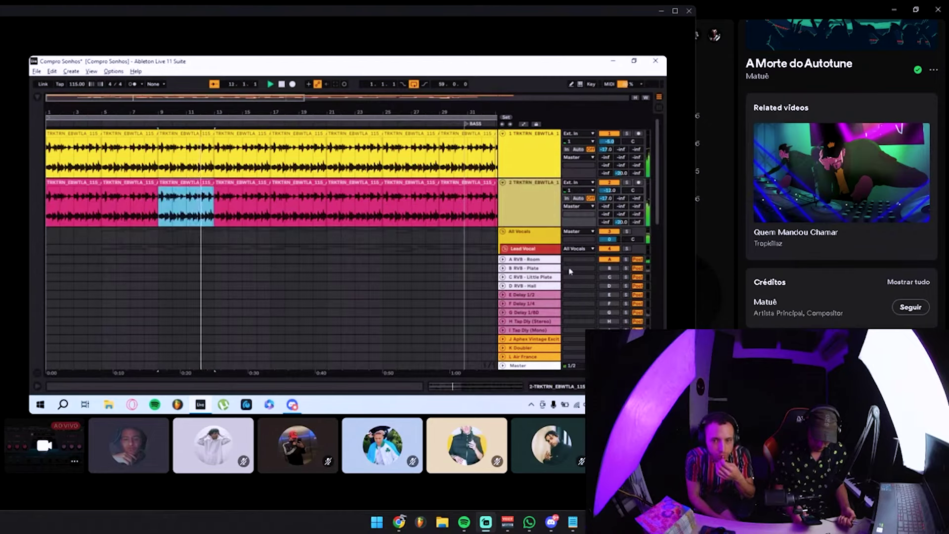
{"action": "left_click", "coordinate": [607, 261]}
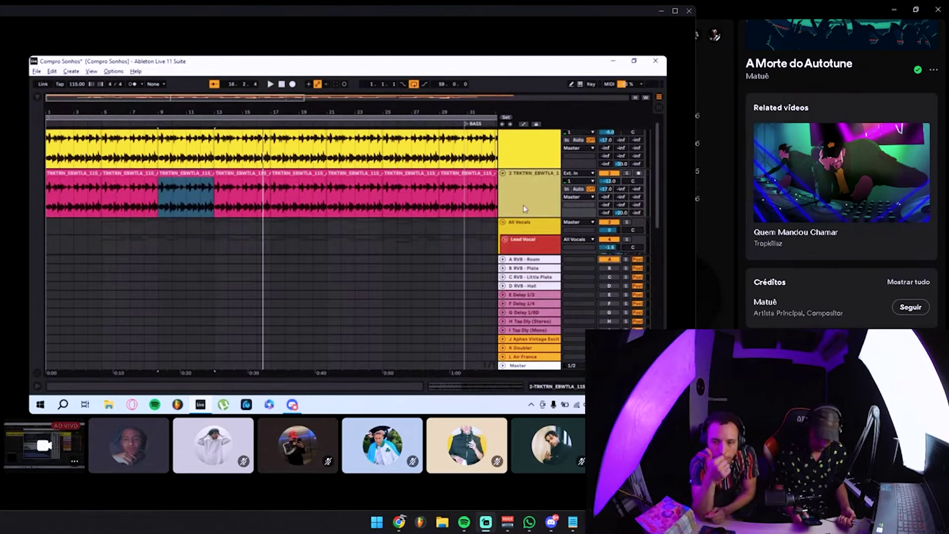
Step: Add Ozone 11 Dynamics to the LV 01 vocal track
{"action": "scroll", "coordinate": [551, 242], "scroll_direction": "down", "scroll_amount": 1}
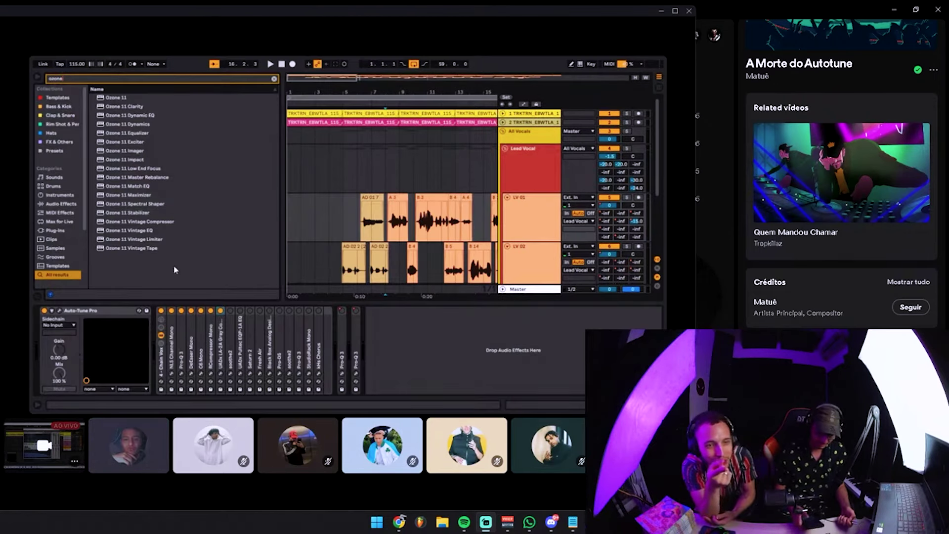
{"action": "double_click", "coordinate": [127, 124]}
{"action": "left_click_drag", "start_coordinate": [346, 93], "coordinate": [338, 108]}
{"action": "left_click", "coordinate": [36, 77]}
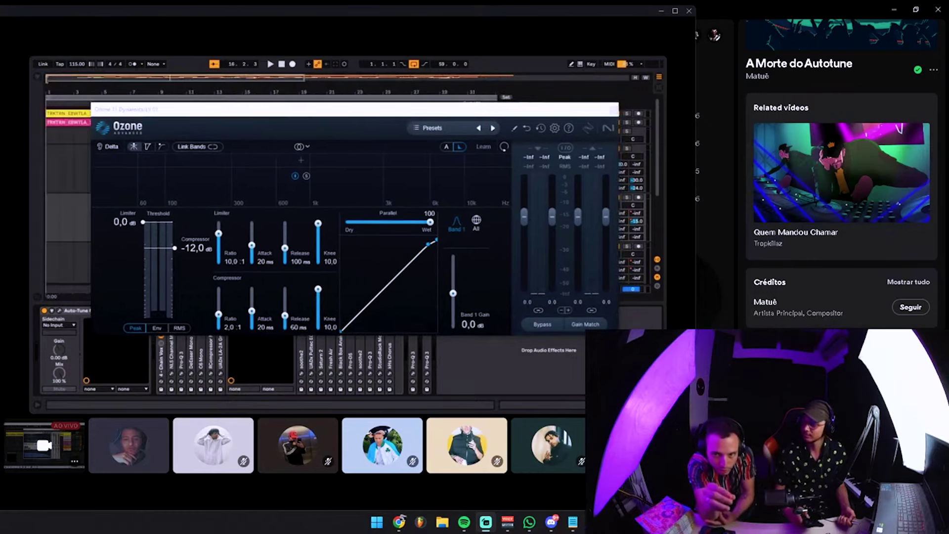
{"action": "left_click_drag", "start_coordinate": [321, 114], "coordinate": [297, 117]}
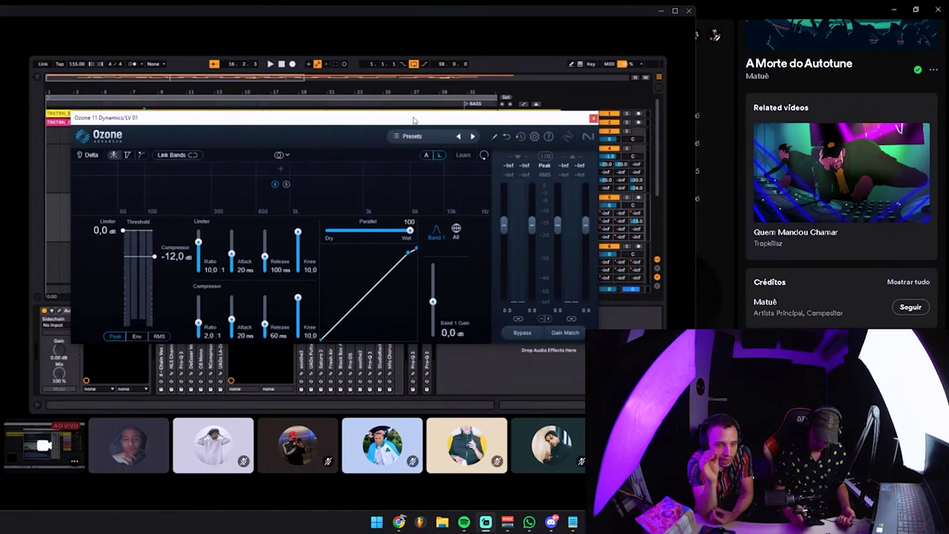
Step: Load the Modern Dynamics preset in Ozone 11 Dynamics and place the plug-in on the Lead Vocal group
{"action": "left_click", "coordinate": [396, 136]}
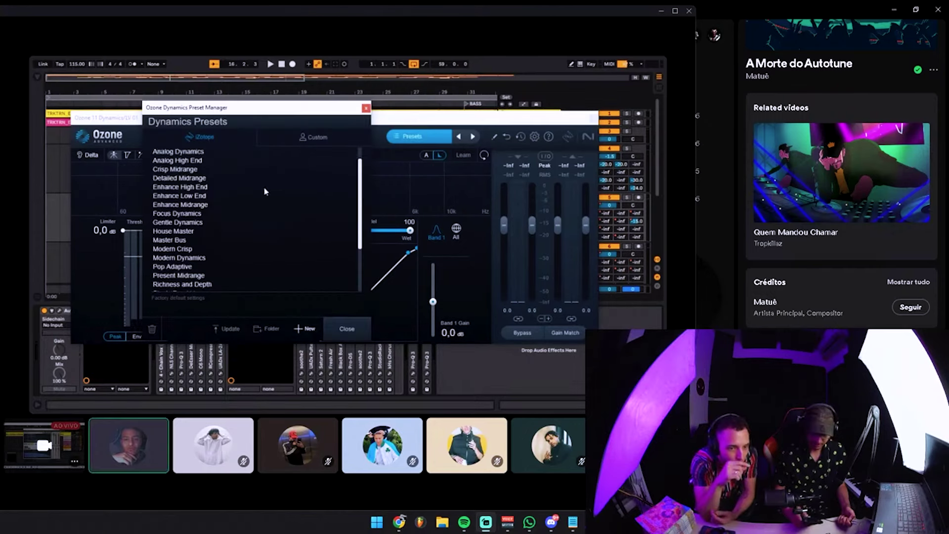
{"action": "scroll", "coordinate": [264, 192], "scroll_direction": "down", "scroll_amount": 2}
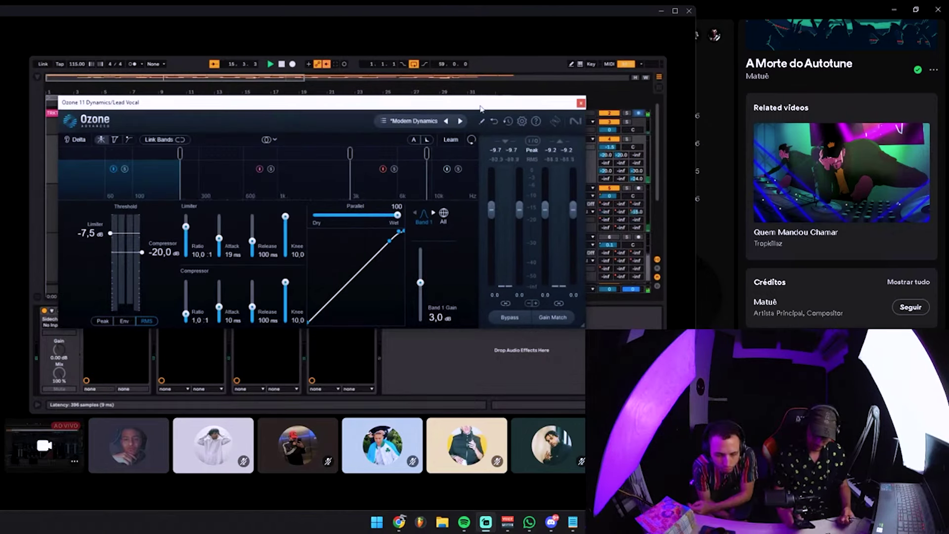
{"action": "left_click_drag", "start_coordinate": [480, 108], "coordinate": [434, 90]}
Step: Stop playback, inspect the Master track's device chain, and review Ozone 11 Dynamics on the Lead Vocal group
{"action": "scroll", "coordinate": [445, 207], "scroll_direction": "down", "scroll_amount": 1}
{"action": "key", "text": "F11"}
{"action": "left_click_drag", "start_coordinate": [546, 88], "coordinate": [534, 316]}
{"action": "key", "text": "space"}
{"action": "left_click", "coordinate": [535, 273]}
{"action": "left_click", "coordinate": [534, 275]}
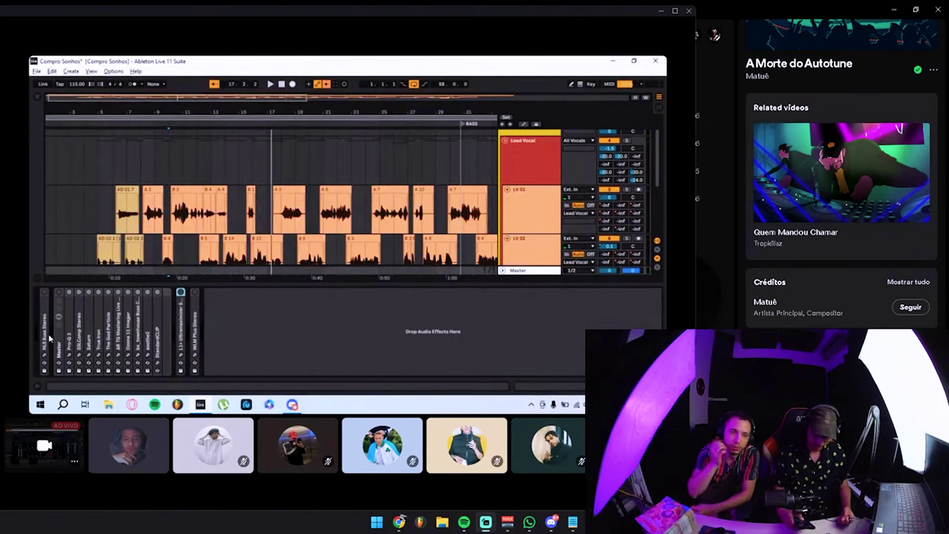
{"action": "left_click", "coordinate": [531, 177]}
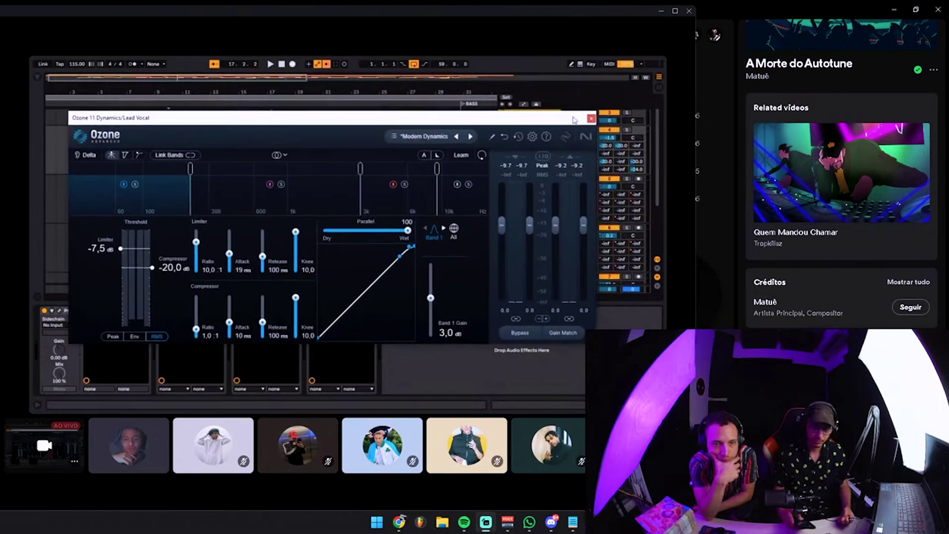
{"action": "left_click", "coordinate": [592, 119]}
Step: Play the vocal section and compare the device chains of LV 02 and LV 01
{"action": "left_click", "coordinate": [366, 139]}
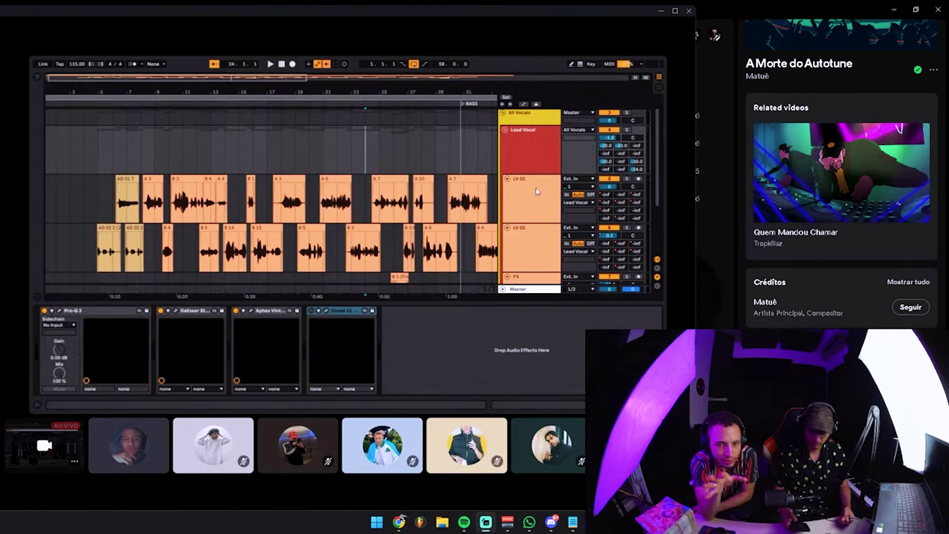
{"action": "left_click", "coordinate": [536, 229]}
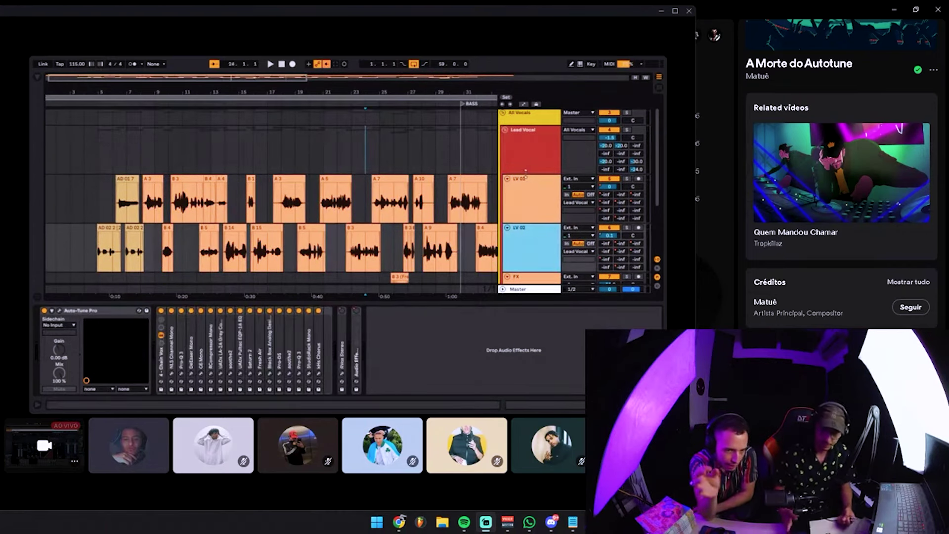
{"action": "key", "text": "space"}
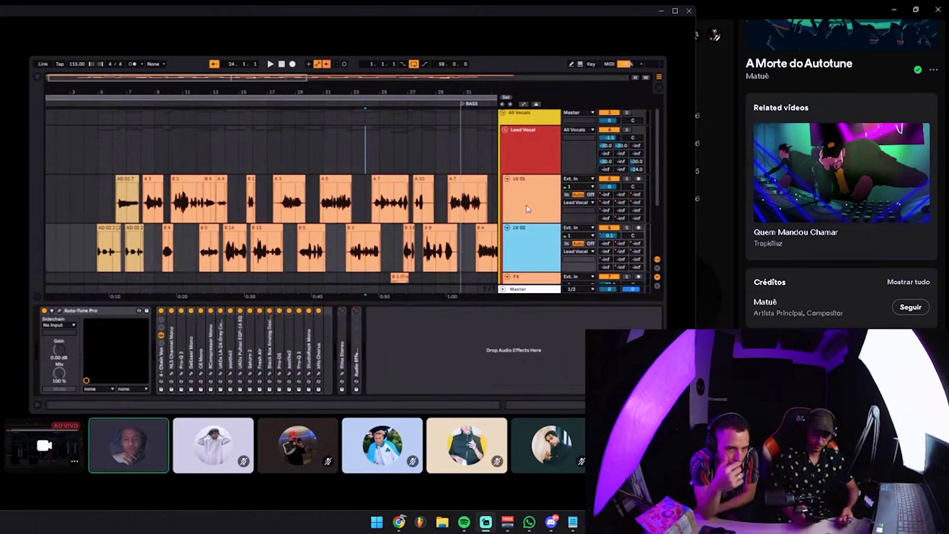
{"action": "left_click", "coordinate": [520, 205]}
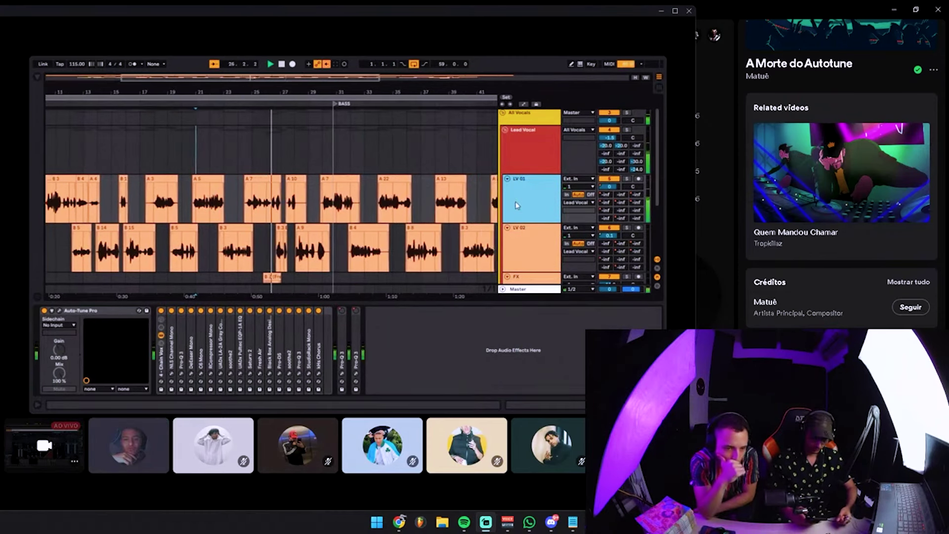
Step: Play LV 01 with the devices from soothe2 to kHs Chorus bypassed in its vocal chain
{"action": "left_click", "coordinate": [233, 361]}
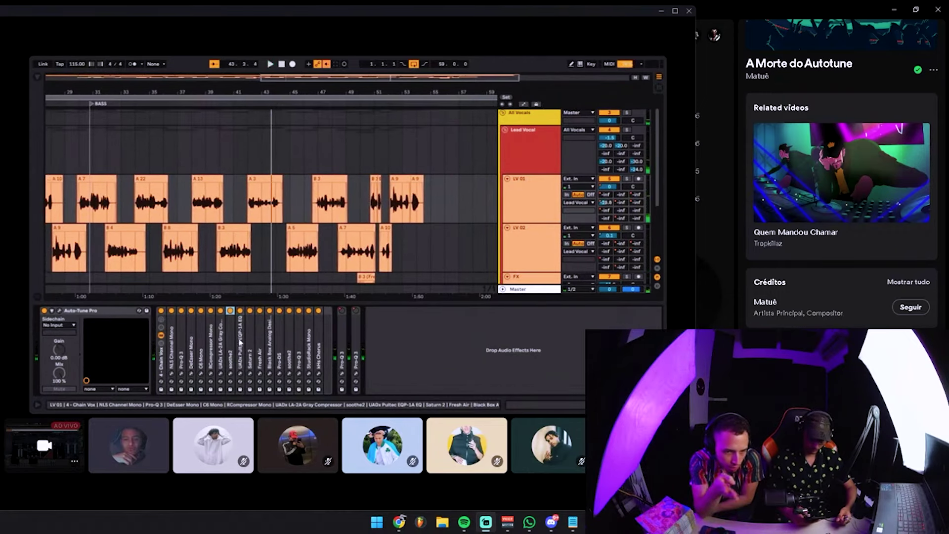
{"action": "left_click", "coordinate": [151, 197]}
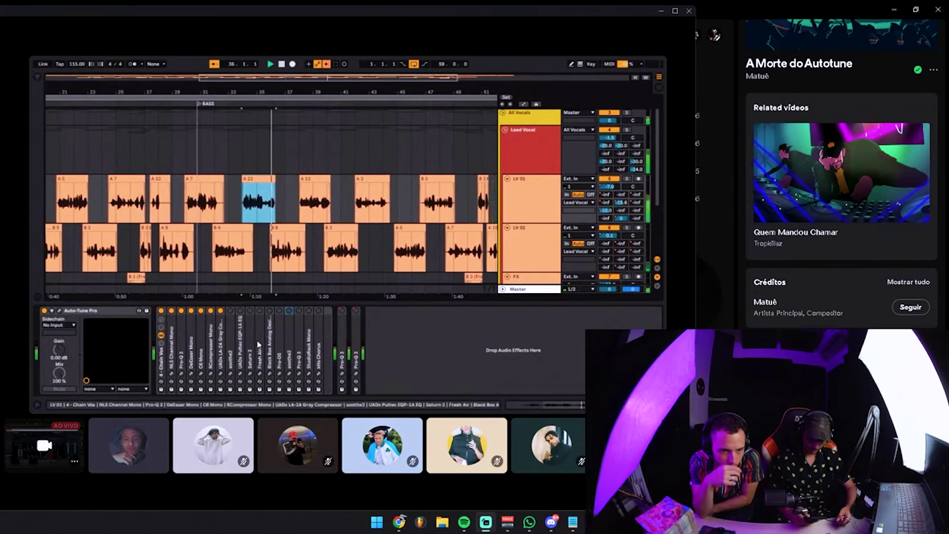
{"action": "left_click", "coordinate": [231, 336]}
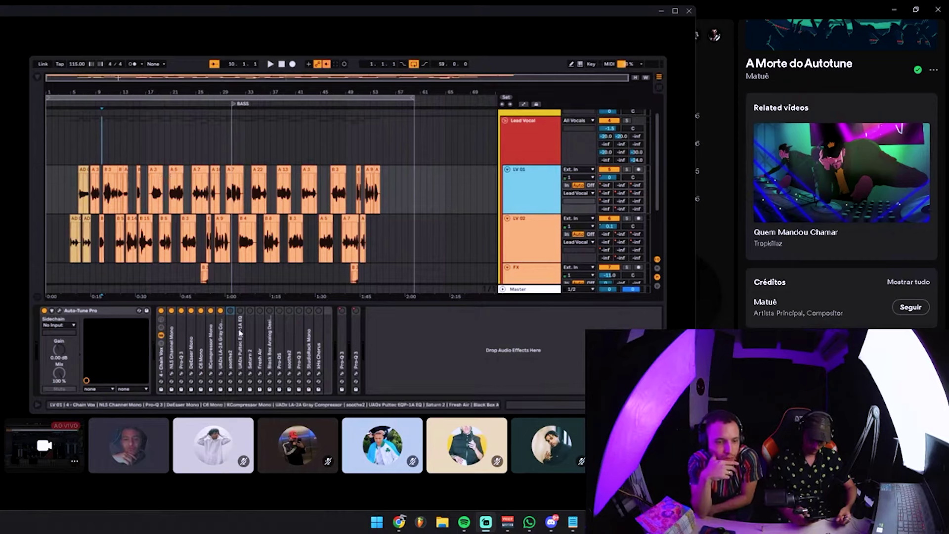
Step: Find the CLA-76 Mono and PuigChild 660 Mono compressors and insert both after the LA-2A in the LV 01 chain
{"action": "key", "text": "ctrl+alt+b"}
{"action": "key", "text": "ctrl+f"}
{"action": "type", "text": "cla"}
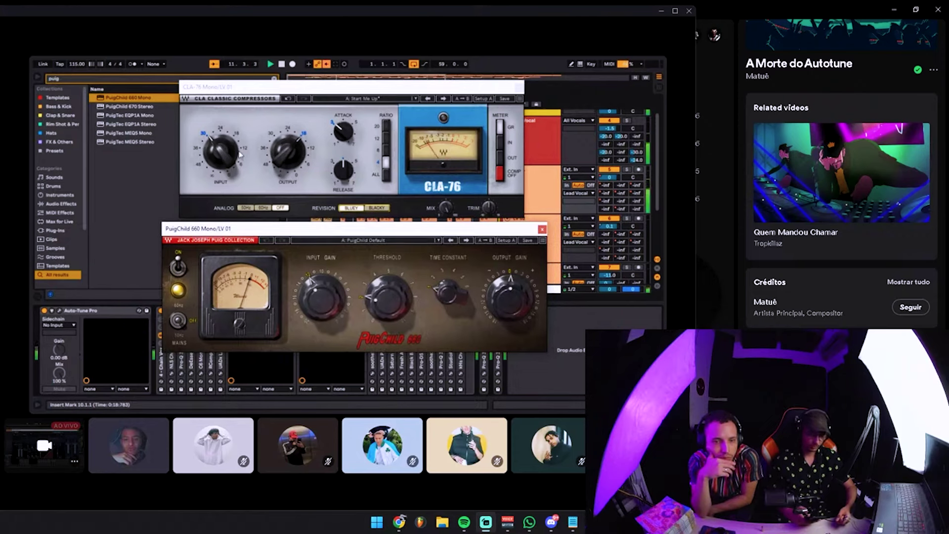
Step: Adjust the CLA-76's input during playback, set its release to the fastest position and its ratio to ALL
{"action": "left_click_drag", "start_coordinate": [225, 148], "coordinate": [226, 156]}
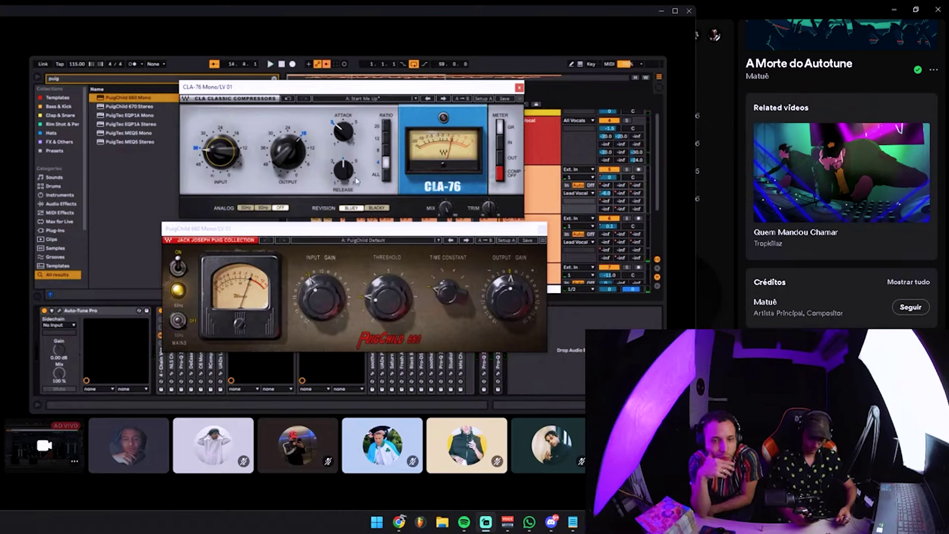
{"action": "left_click_drag", "start_coordinate": [344, 170], "coordinate": [344, 149]}
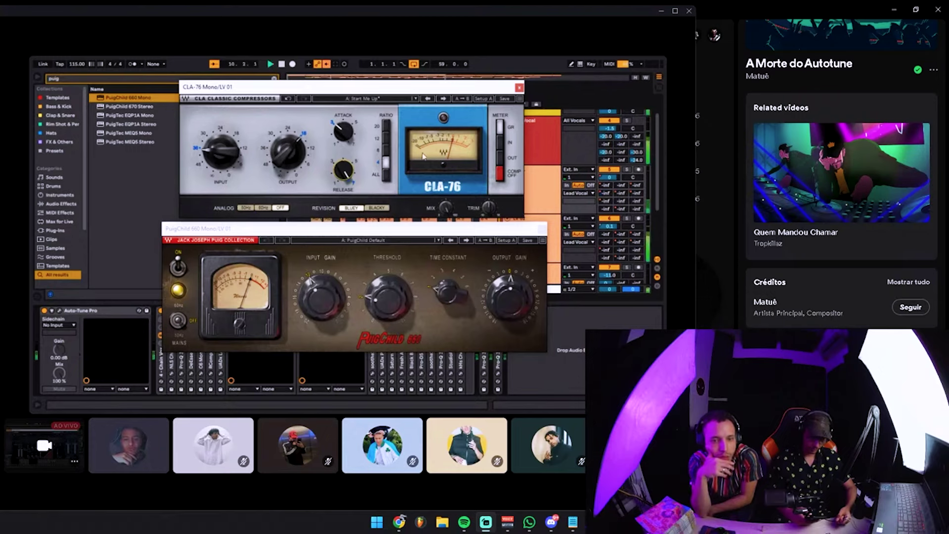
{"action": "left_click", "coordinate": [386, 175]}
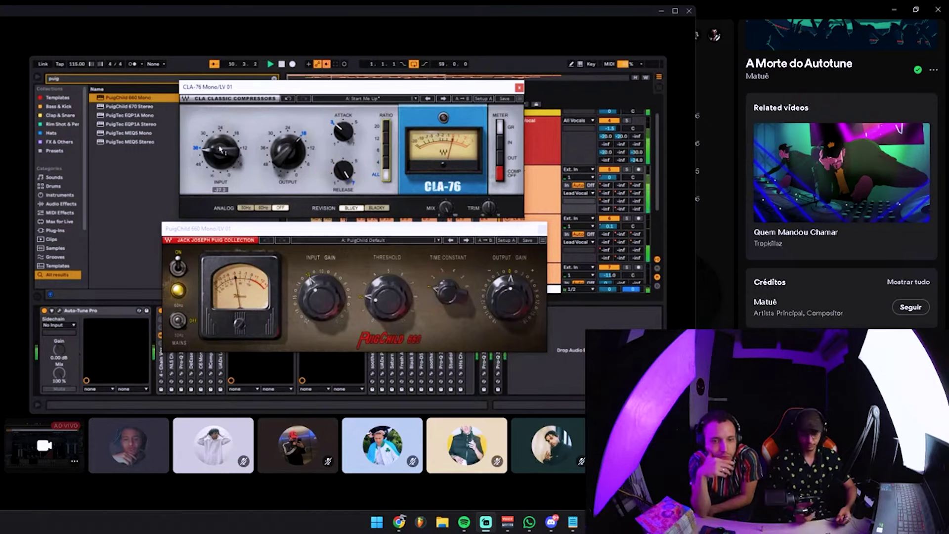
{"action": "mouse_move", "coordinate": [316, 88]}
{"action": "left_mouse_down"}
{"action": "mouse_move", "coordinate": [287, 64]}
{"action": "mouse_move", "coordinate": [382, 179]}
{"action": "mouse_move", "coordinate": [292, 69]}
{"action": "mouse_move", "coordinate": [303, 77]}
{"action": "left_mouse_up"}
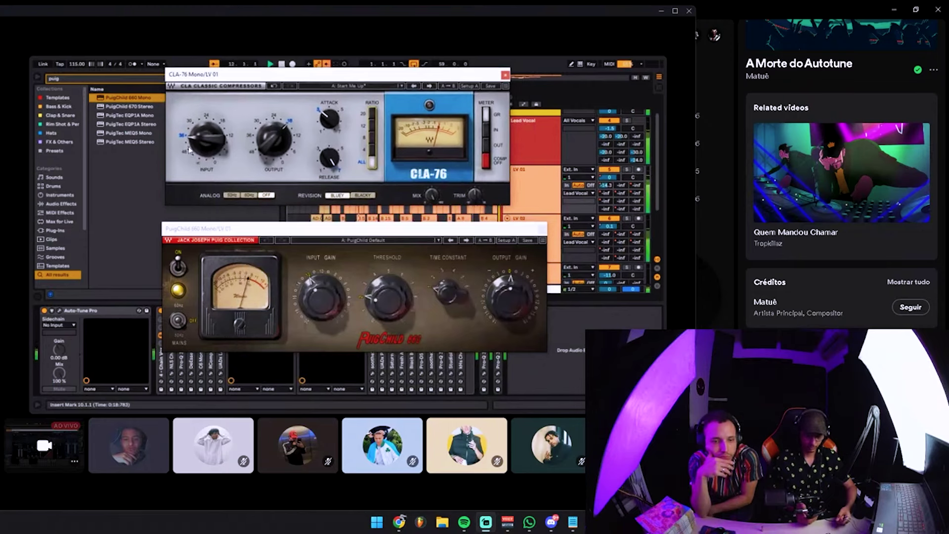
{"action": "left_click_drag", "start_coordinate": [190, 155], "coordinate": [189, 152]}
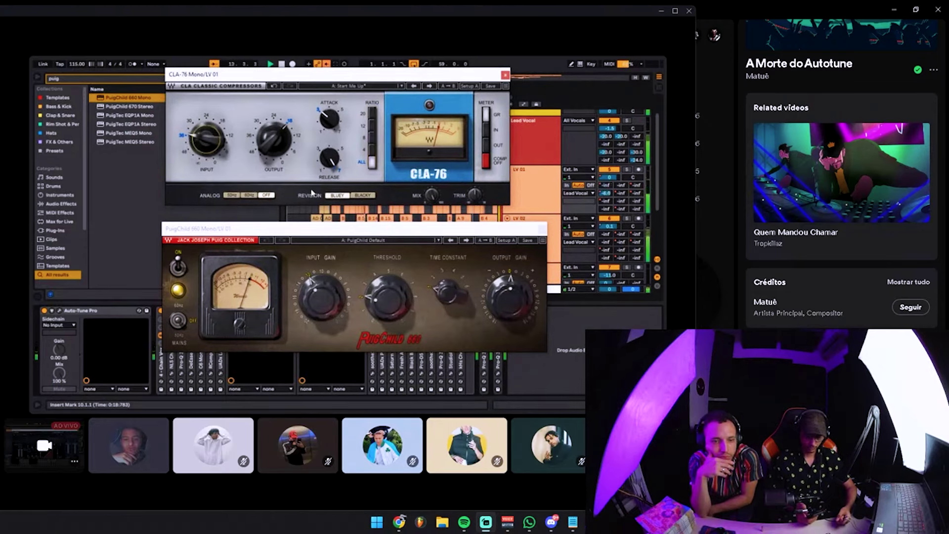
Step: Place the vocal chain with CLA-76 and PuigChild 660 on the Lead Vocal group and adjust the CLA-76's output
{"action": "mouse_move", "coordinate": [351, 232]}
{"action": "left_mouse_down"}
{"action": "mouse_move", "coordinate": [354, 260]}
{"action": "mouse_move", "coordinate": [355, 239]}
{"action": "left_mouse_up"}
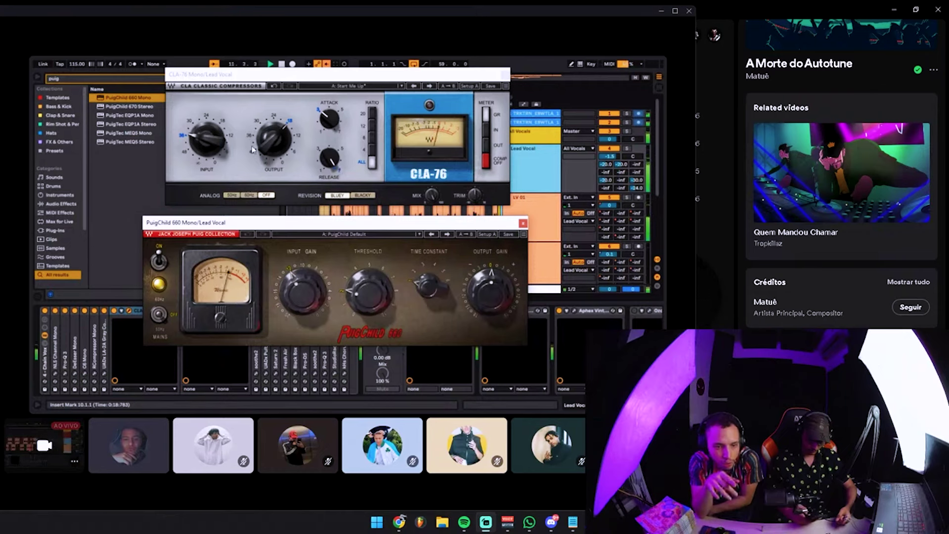
{"action": "left_click_drag", "start_coordinate": [251, 222], "coordinate": [363, 218]}
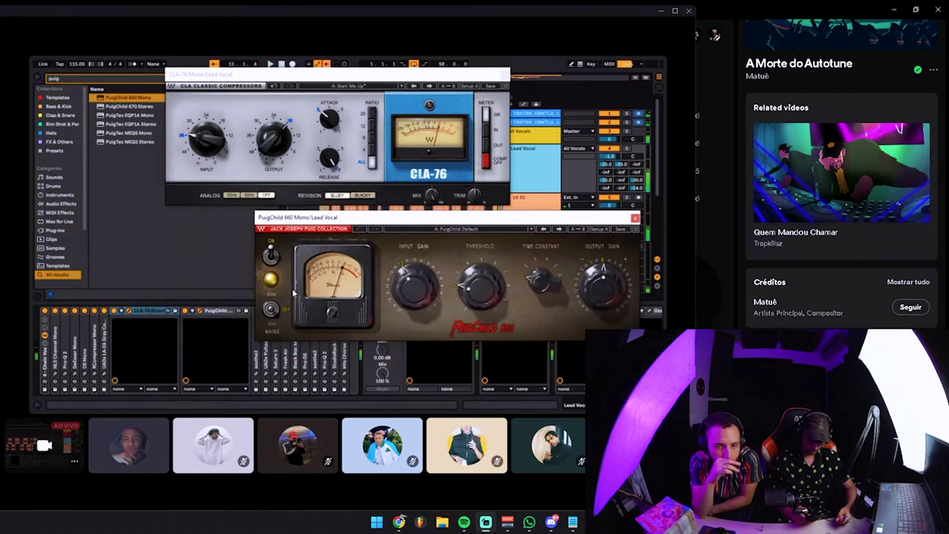
{"action": "left_click", "coordinate": [222, 311]}
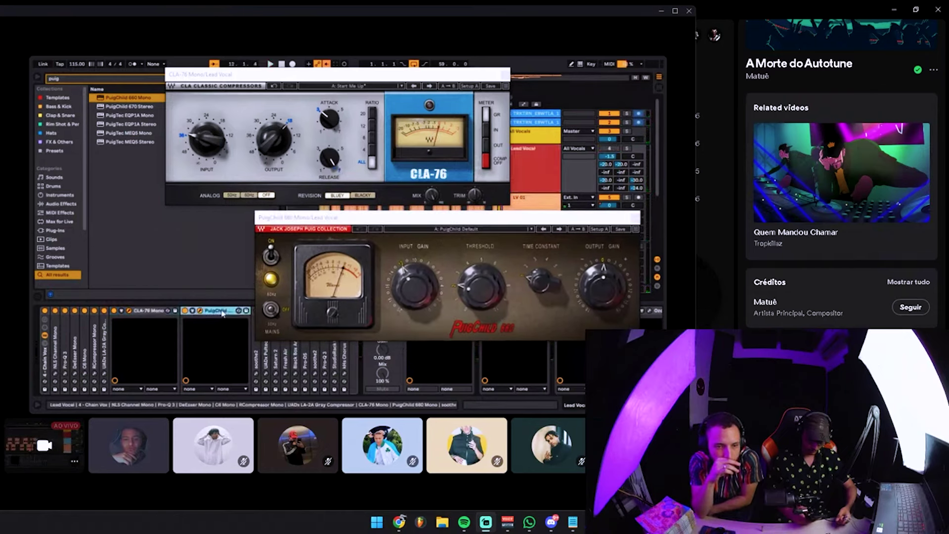
{"action": "left_click", "coordinate": [605, 156]}
{"action": "left_click_drag", "start_coordinate": [504, 221], "coordinate": [387, 213]}
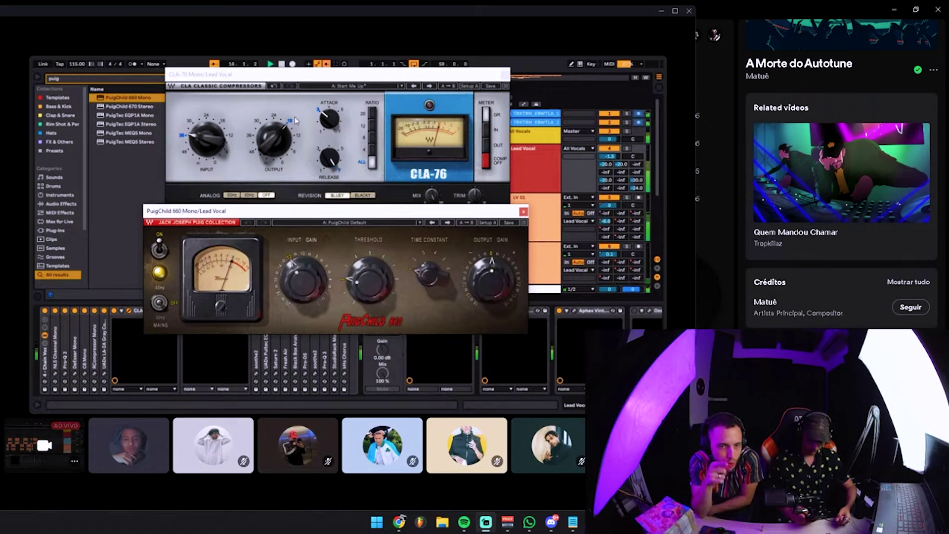
{"action": "left_click", "coordinate": [267, 144]}
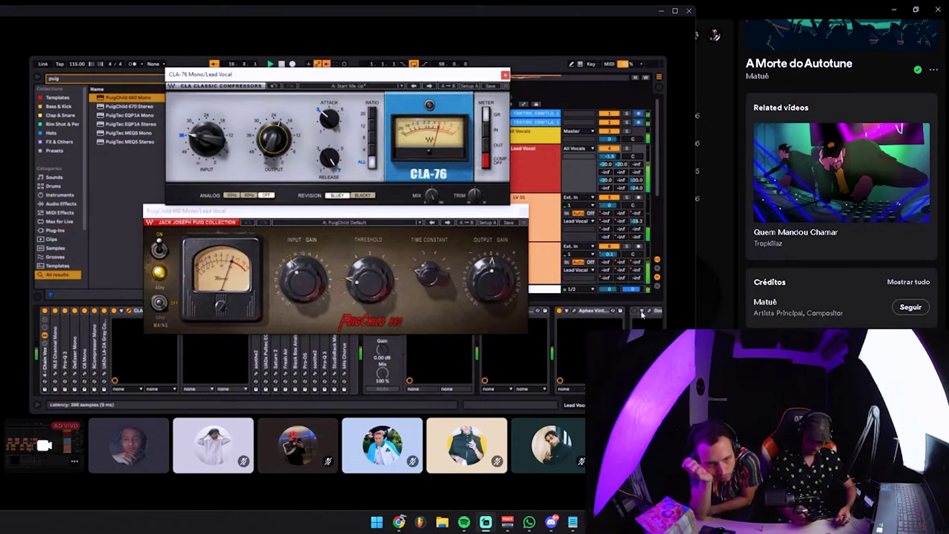
Step: Re-enable Ozone 11 Dynamics on the Lead Vocal group and open it, arranging its window and the CLA-76's
{"action": "left_click", "coordinate": [634, 311]}
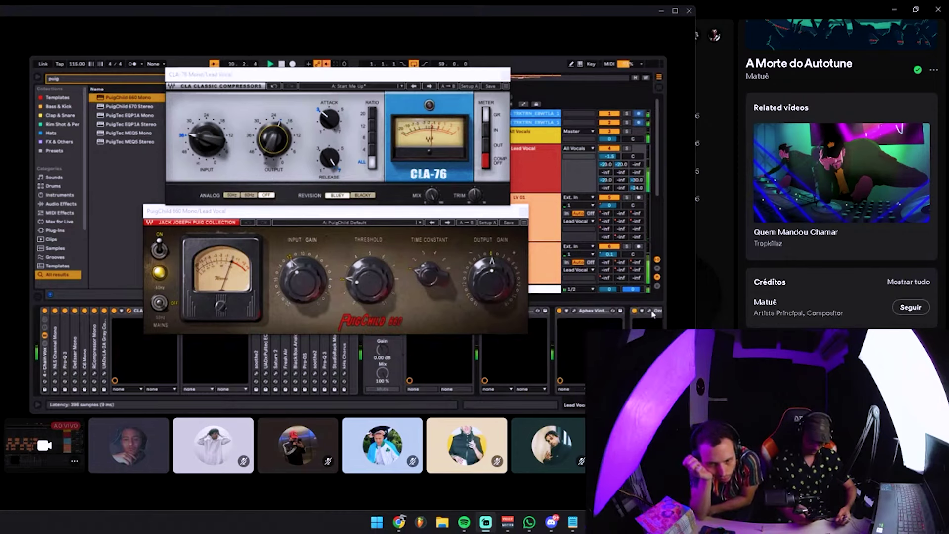
{"action": "left_click", "coordinate": [652, 312]}
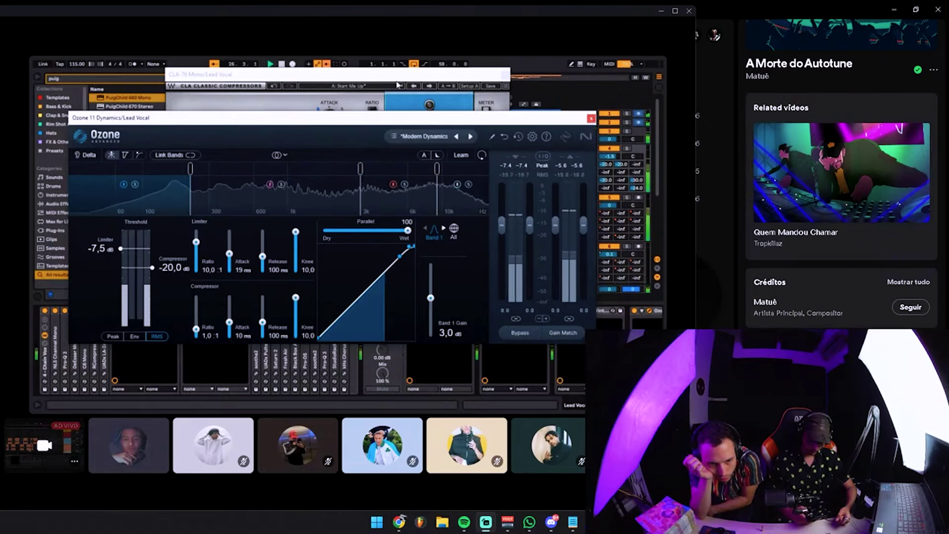
{"action": "left_click_drag", "start_coordinate": [389, 117], "coordinate": [394, 151]}
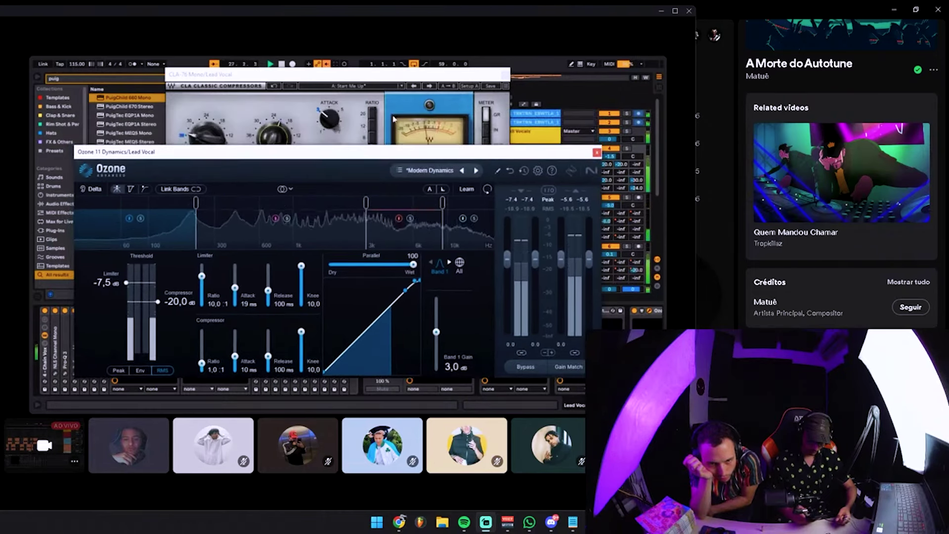
{"action": "left_click_drag", "start_coordinate": [392, 74], "coordinate": [388, 63]}
{"action": "left_click", "coordinate": [527, 157]}
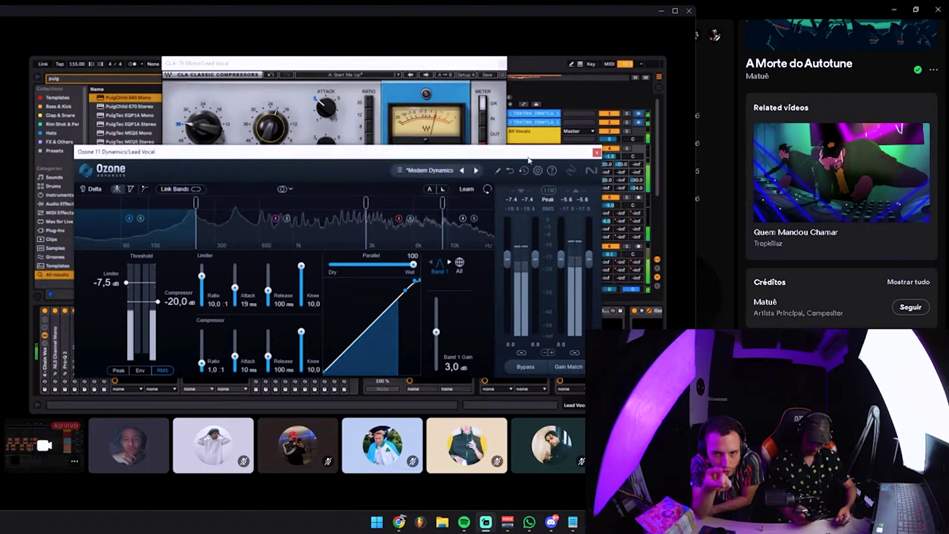
{"action": "left_click_drag", "start_coordinate": [528, 159], "coordinate": [569, 71]}
Step: Reactivate Saturn 2, Black Box, Pro-DS and other bypassed devices in the Lead Vocal chain, and inspect the StudioRack parallel split
{"action": "left_click", "coordinate": [195, 312]}
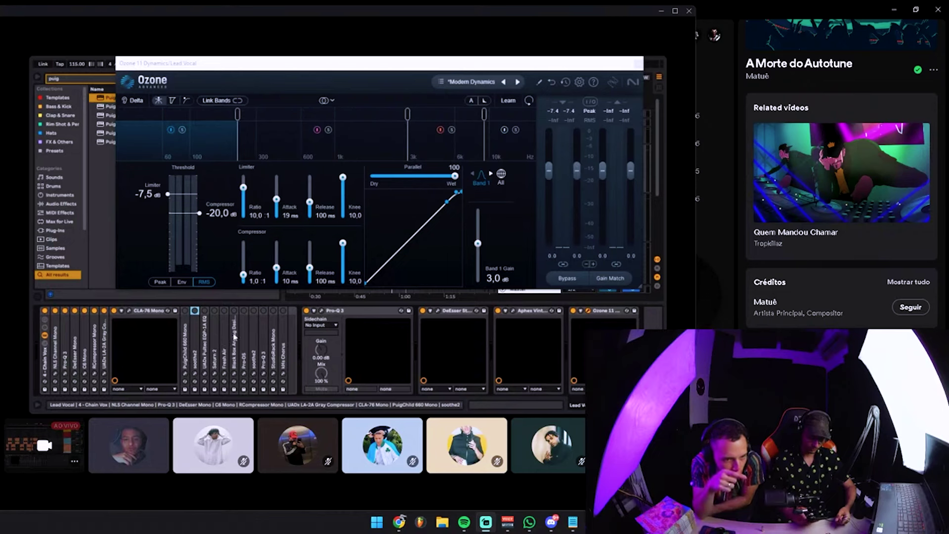
{"action": "left_click", "coordinate": [214, 310]}
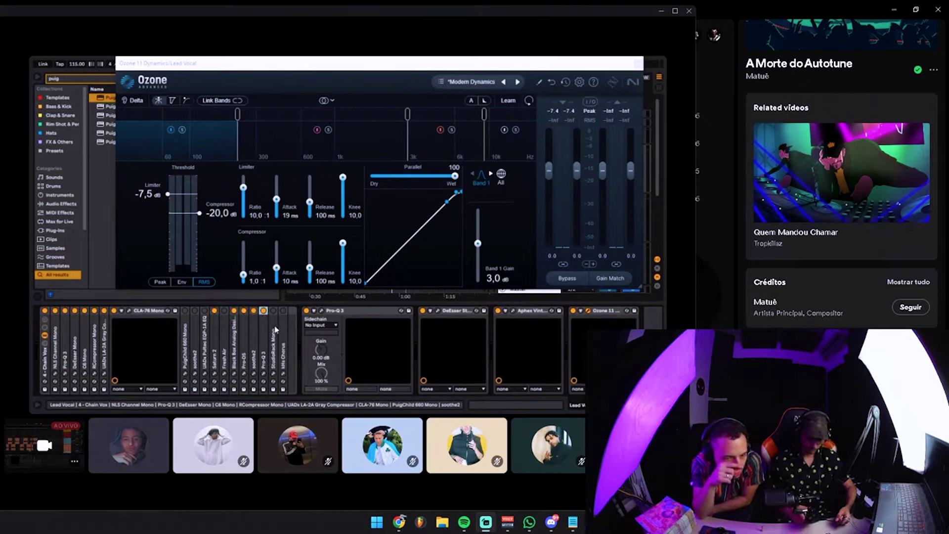
{"action": "left_click", "coordinate": [274, 375]}
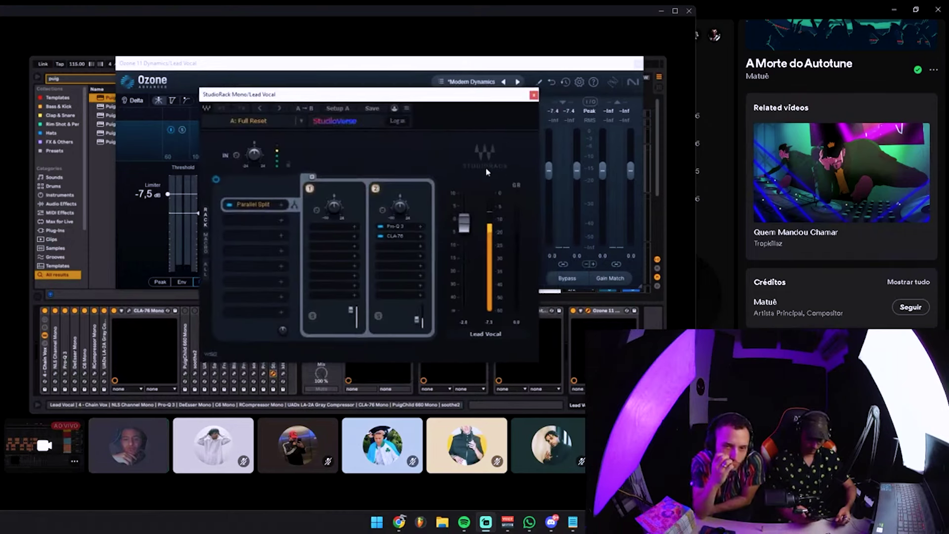
{"action": "left_click", "coordinate": [534, 96]}
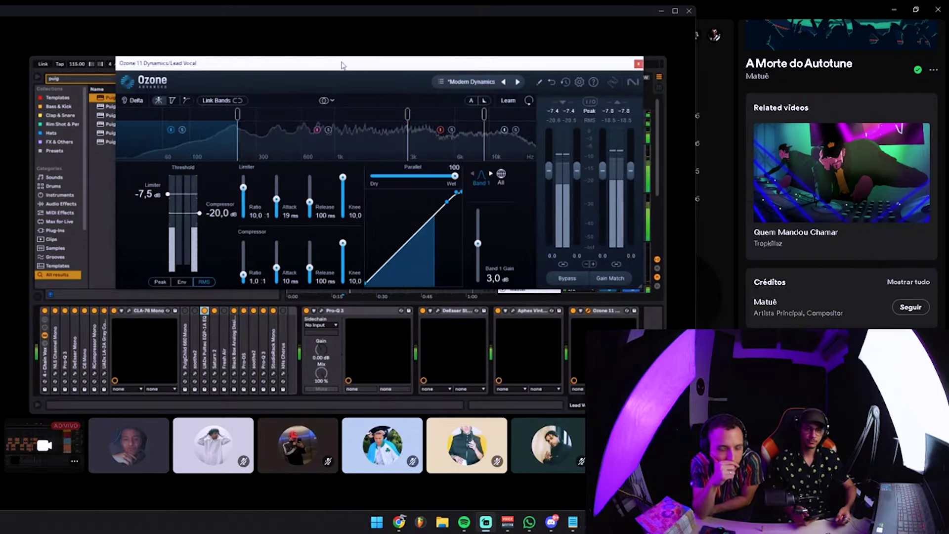
Step: Stop playback, inspect Saturn 2's Warm Tape setting, and play the vocal with Saturn 2 bypassed
{"action": "left_click_drag", "start_coordinate": [353, 67], "coordinate": [316, 83]}
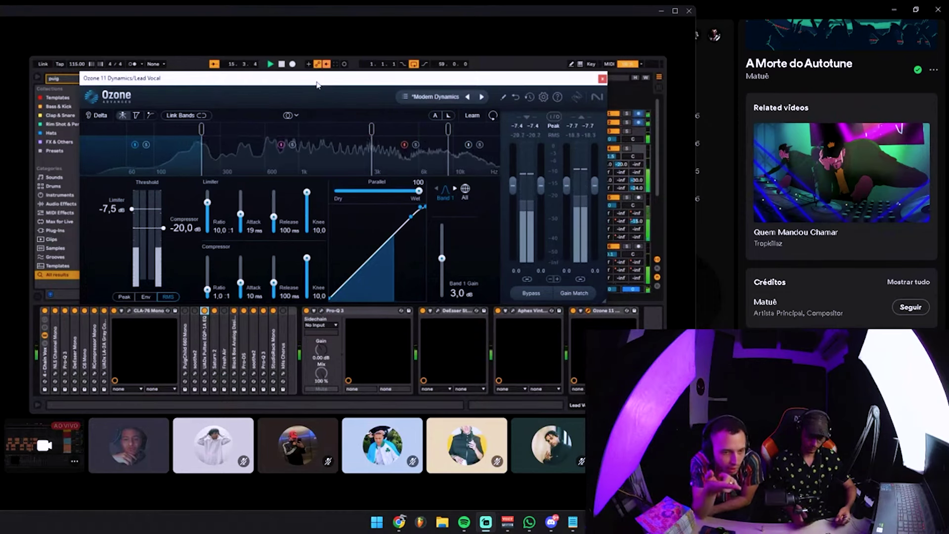
{"action": "key", "text": "space"}
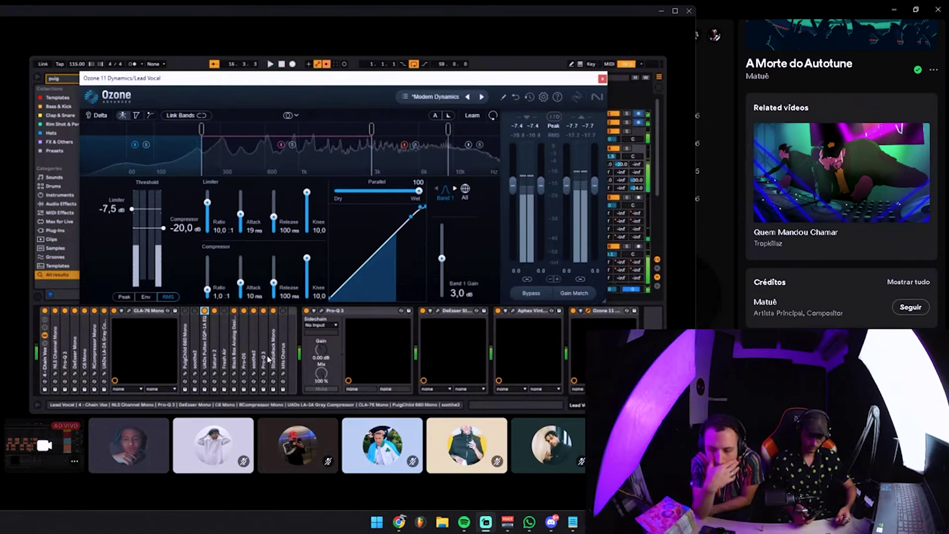
{"action": "left_click", "coordinate": [214, 373]}
{"action": "left_click", "coordinate": [315, 124]}
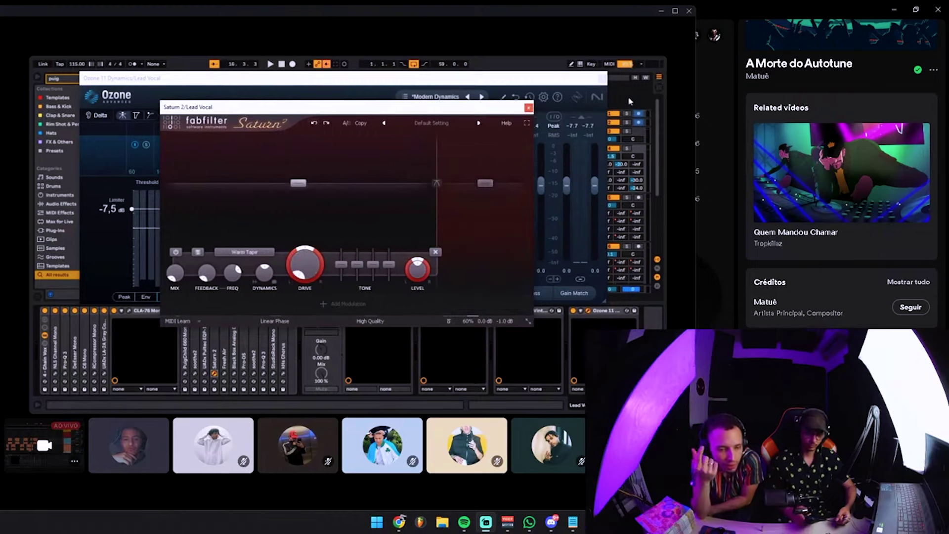
{"action": "left_click", "coordinate": [528, 108]}
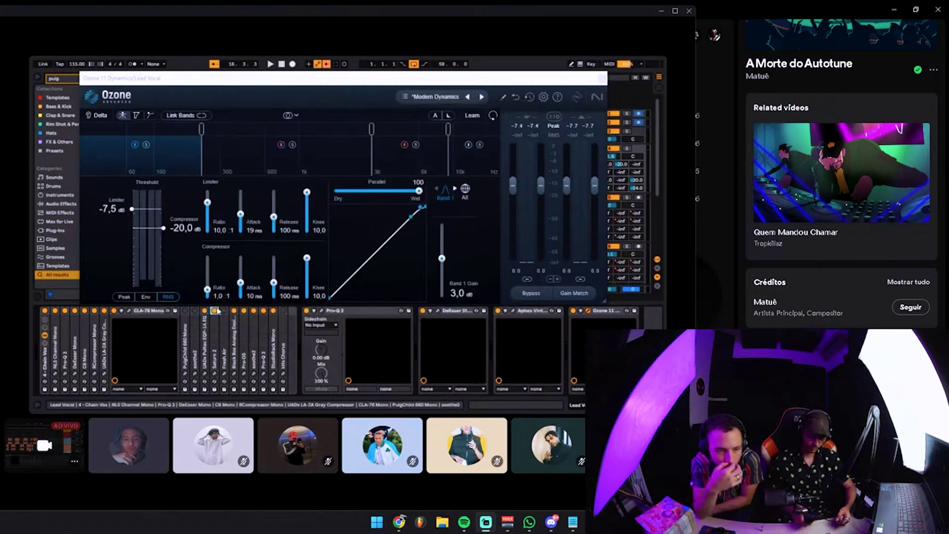
{"action": "key", "text": "space"}
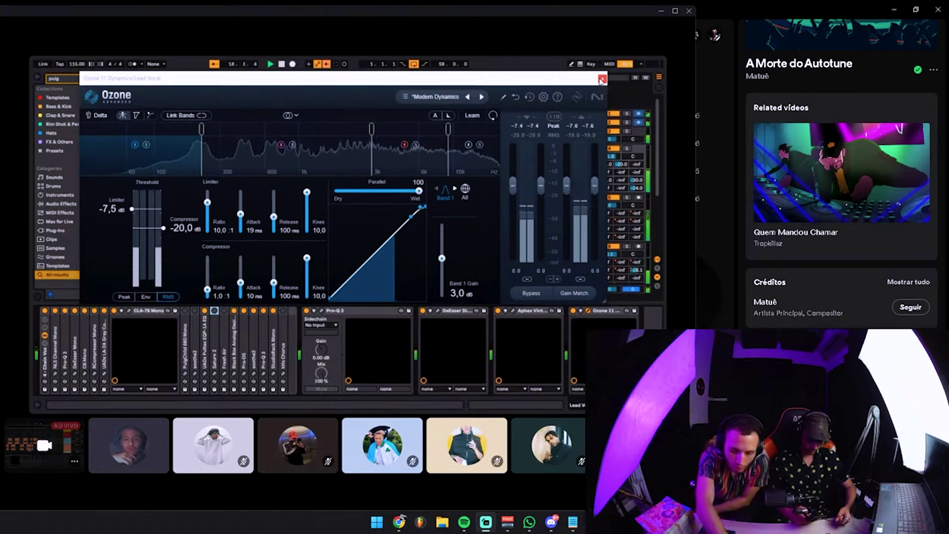
Step: Search the browser for "cla vocals", insert CLA Vocals Mono/Stereo after the CLA-76 on Lead Vocal, and load its Full Reset preset
{"action": "left_click_drag", "start_coordinate": [425, 88], "coordinate": [432, 76]}
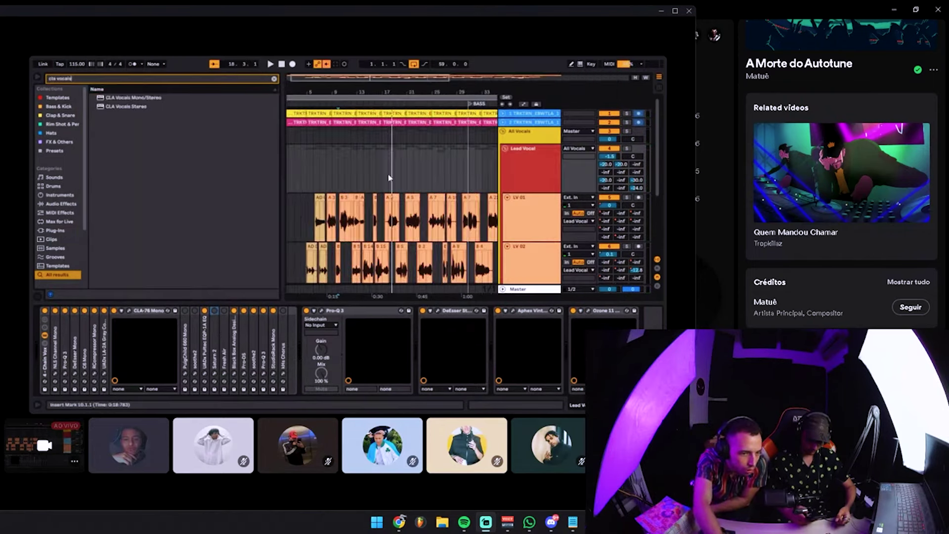
{"action": "key", "text": "w"}
{"action": "double_click", "coordinate": [366, 312]}
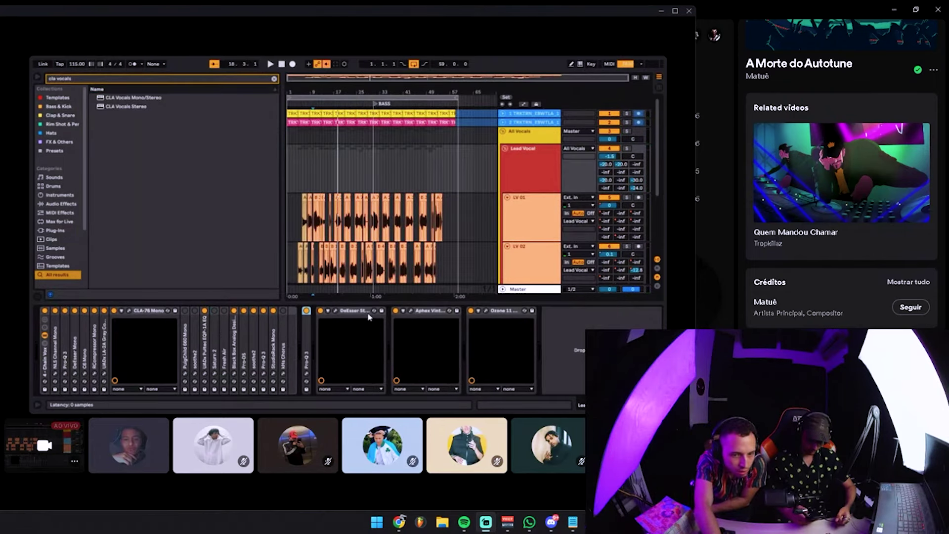
{"action": "double_click", "coordinate": [368, 312]}
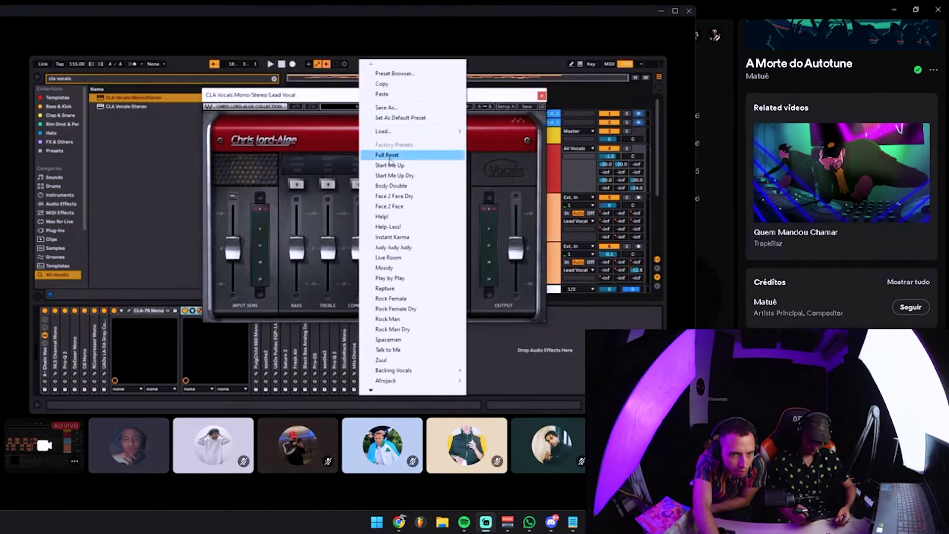
{"action": "left_click", "coordinate": [387, 156]}
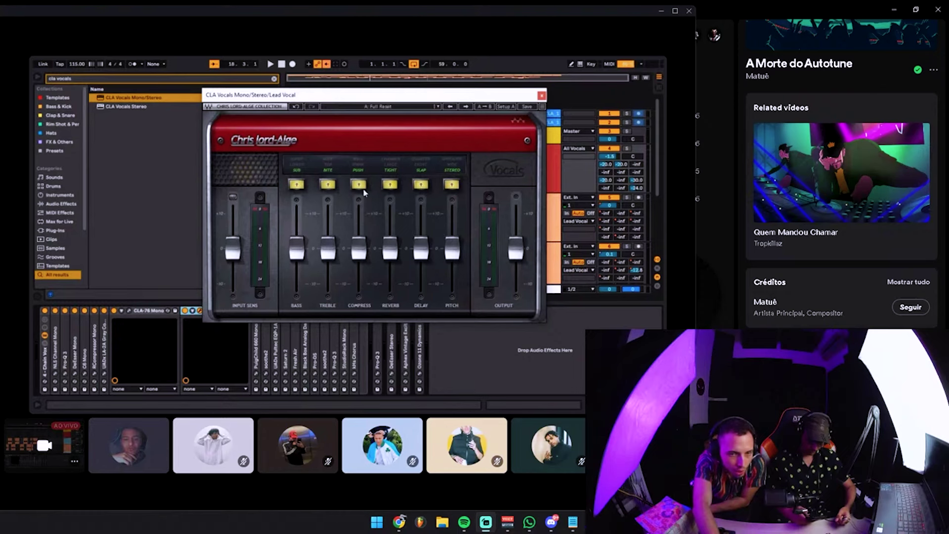
Step: In CLA Vocals, switch off Bass and Delay, lower the Pitch fader, and set Reverb to Large and Compress to Spank
{"action": "left_click", "coordinate": [297, 186]}
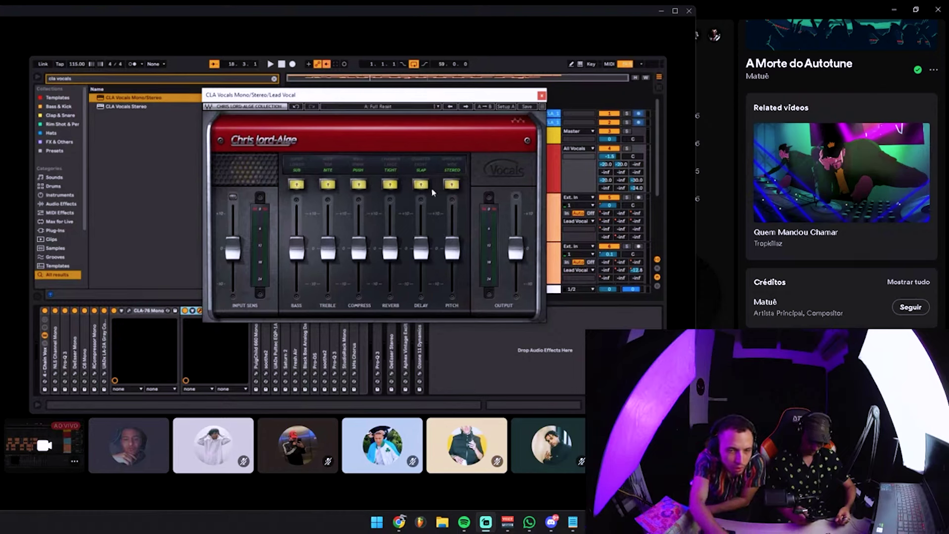
{"action": "left_click", "coordinate": [294, 184]}
{"action": "left_click", "coordinate": [422, 184]}
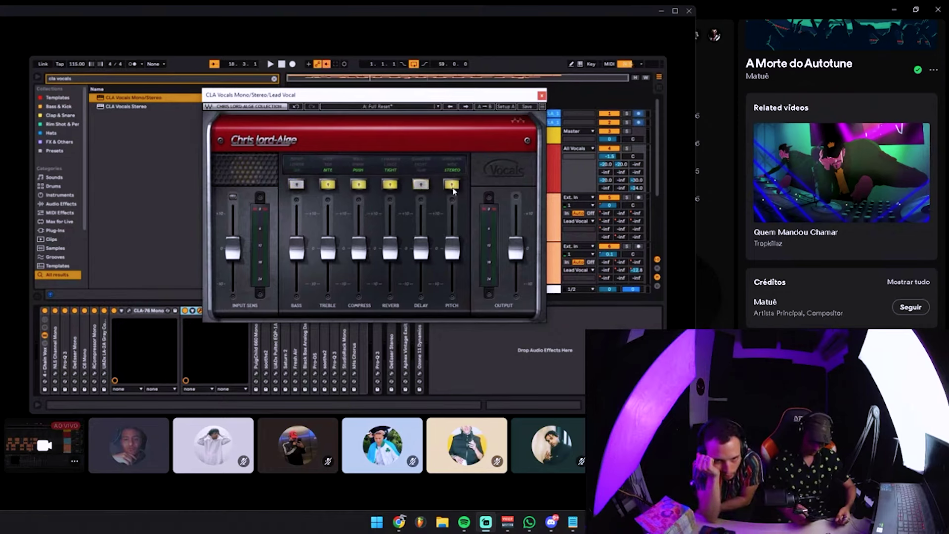
{"action": "left_click_drag", "start_coordinate": [452, 250], "coordinate": [455, 286]}
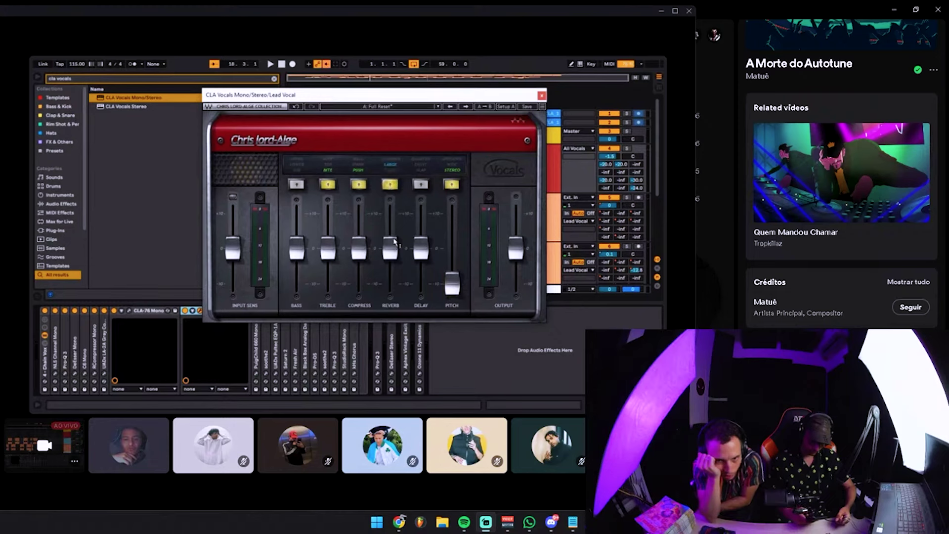
{"action": "left_click", "coordinate": [359, 184]}
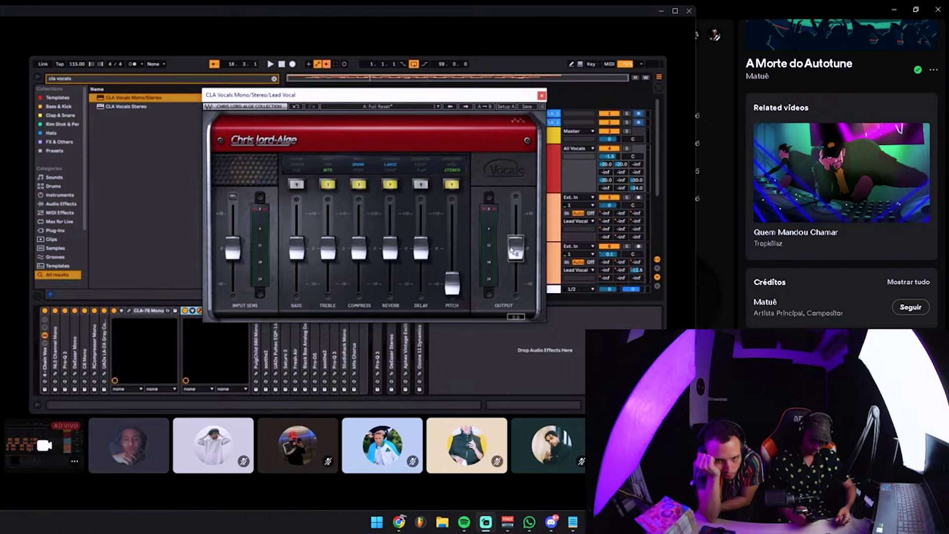
Step: In CLA Vocals, lower the Output fader slightly, play the vocal to audition the Reverb, and switch Reverb off
{"action": "double_click", "coordinate": [520, 250]}
{"action": "left_click_drag", "start_coordinate": [520, 248], "coordinate": [521, 254]}
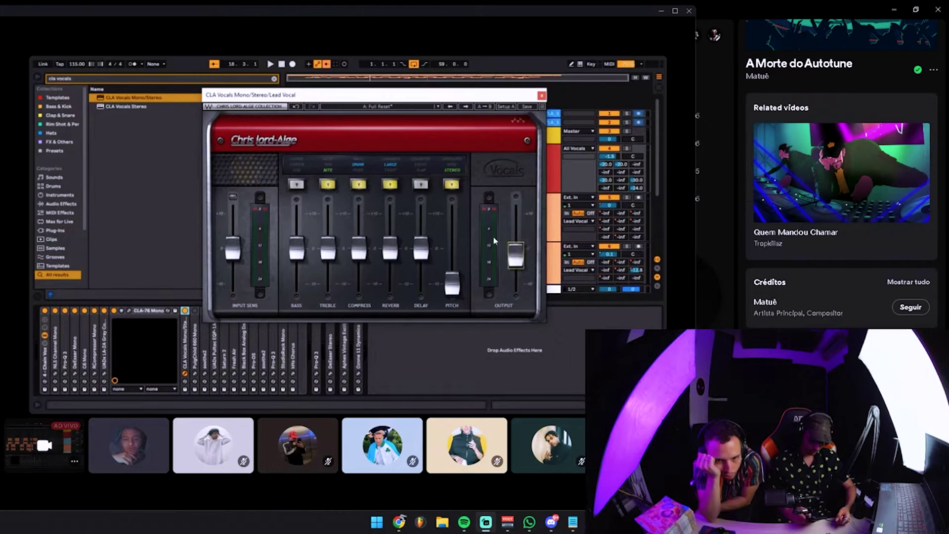
{"action": "key", "text": "space"}
{"action": "left_click_drag", "start_coordinate": [363, 100], "coordinate": [361, 94]}
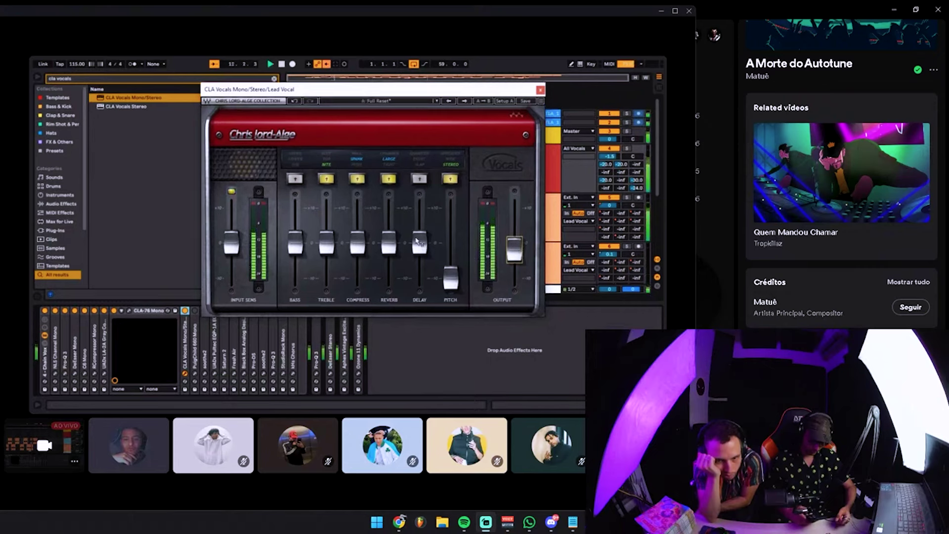
{"action": "left_click_drag", "start_coordinate": [389, 243], "coordinate": [389, 246]}
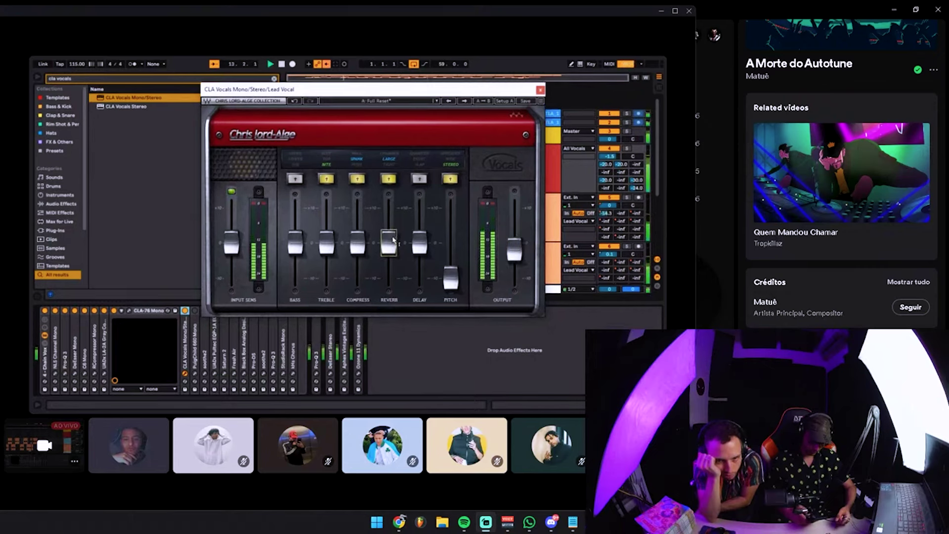
{"action": "mouse_move", "coordinate": [393, 239]}
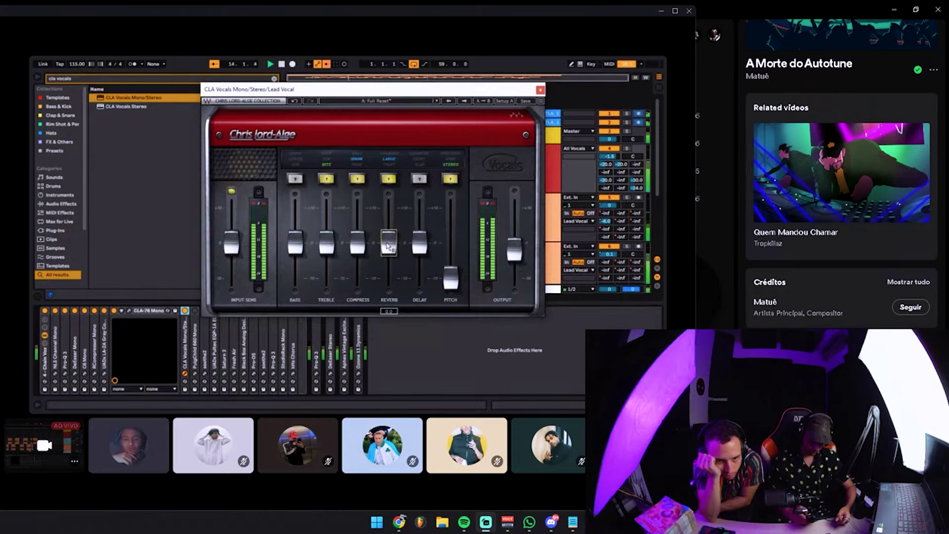
{"action": "left_click", "coordinate": [394, 183]}
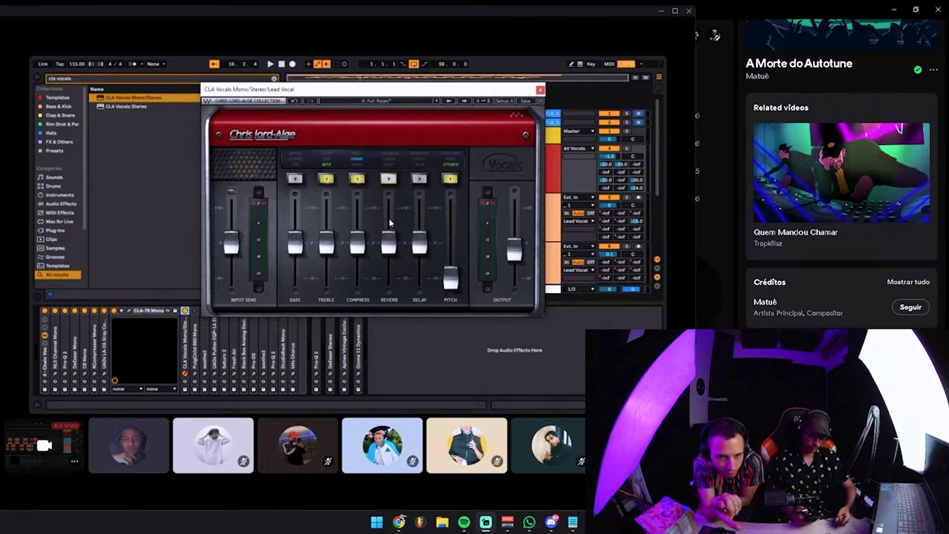
Step: Raise the CLA Vocals Pitch fader to slightly below centre, trim Output to about -2.5, and close the plugin
{"action": "key", "text": "space"}
{"action": "left_click_drag", "start_coordinate": [452, 271], "coordinate": [453, 258]}
{"action": "key", "text": "space"}
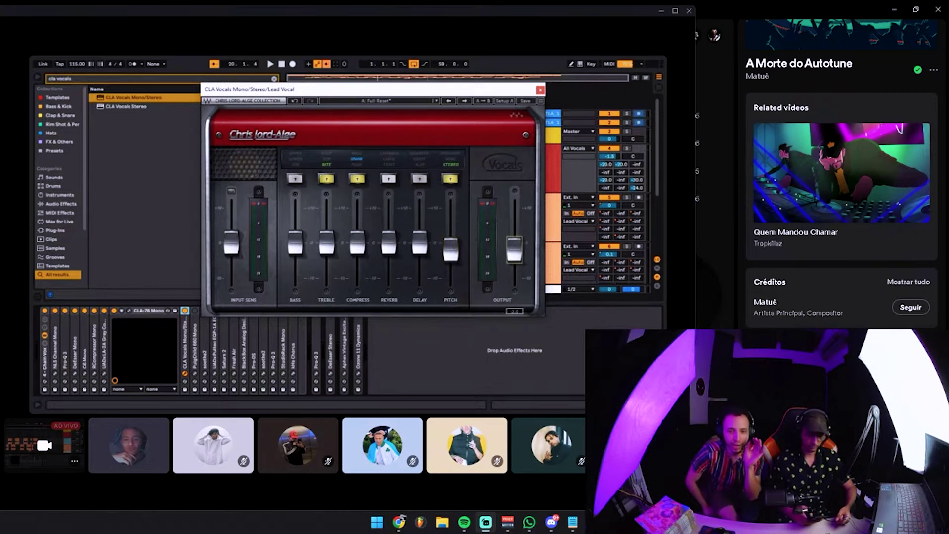
{"action": "left_click_drag", "start_coordinate": [518, 249], "coordinate": [518, 251]}
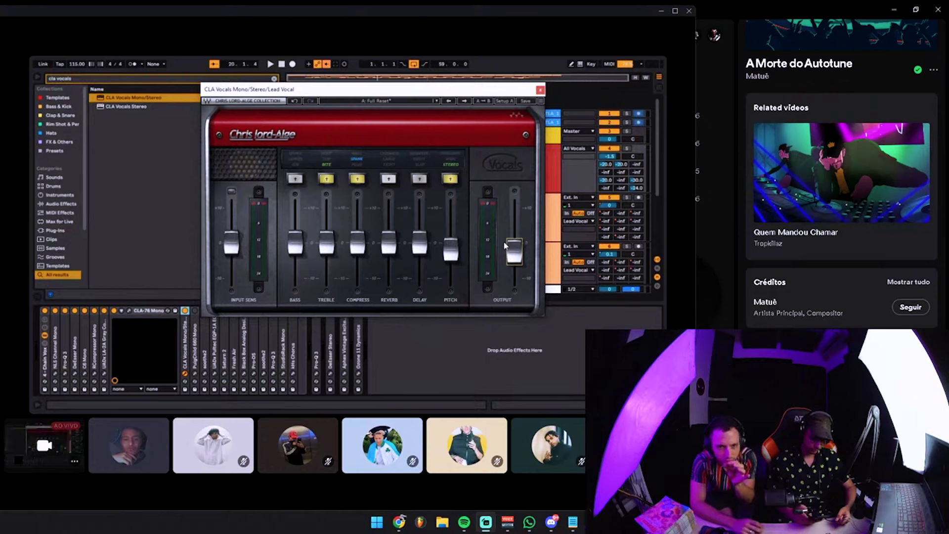
{"action": "left_click", "coordinate": [540, 90]}
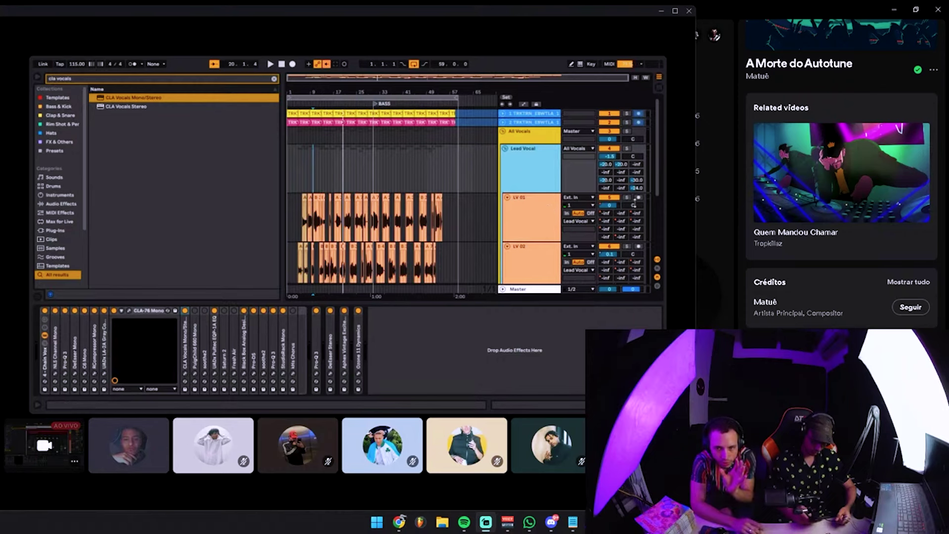
Step: Show the return tracks, activate the B RVB - Plate return, and select it to bring up its devices
{"action": "left_click", "coordinate": [658, 270]}
{"action": "scroll", "coordinate": [536, 133], "scroll_direction": "down", "scroll_amount": 1}
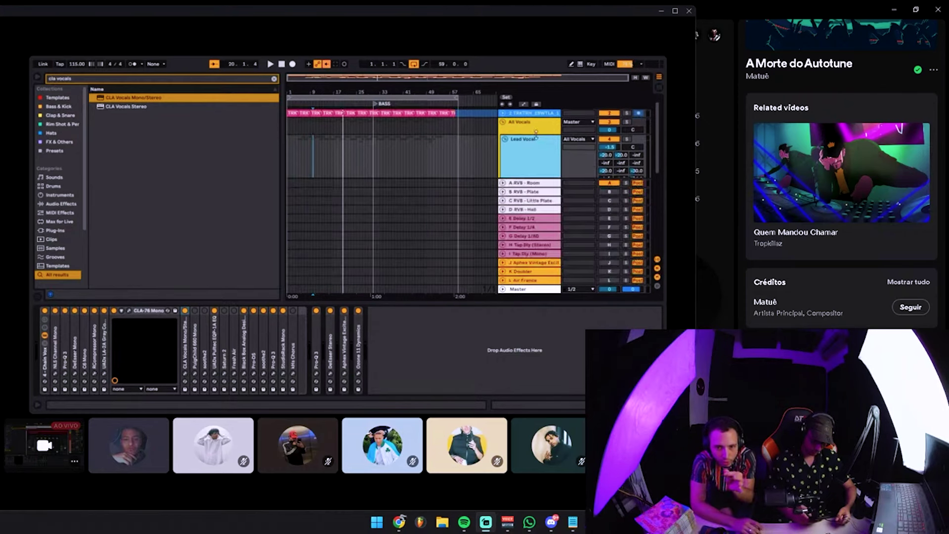
{"action": "left_click", "coordinate": [608, 192]}
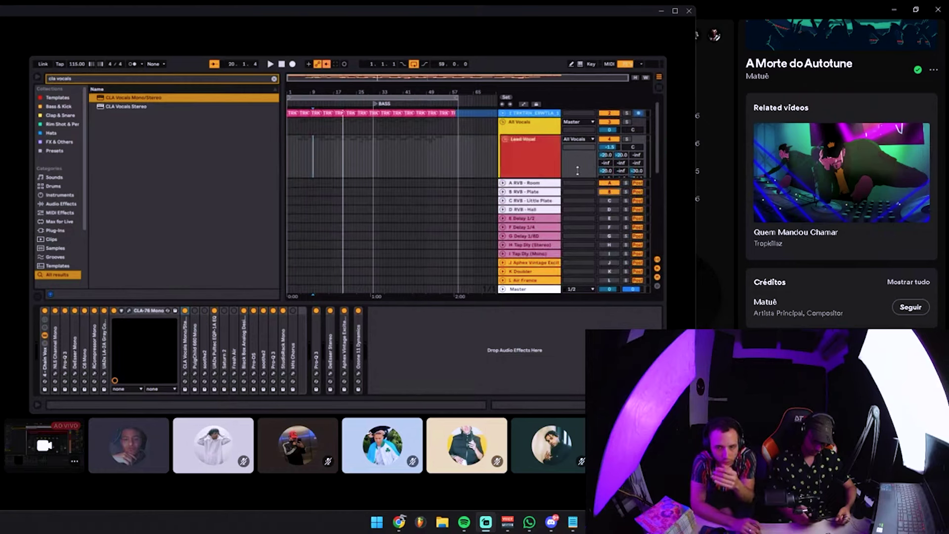
{"action": "left_click", "coordinate": [523, 192]}
Step: Group the Plate return's Valhalla reverb, Pro-Q 3 and kHs Chorus into a rack, then bypass and fold the rack
{"action": "left_click", "coordinate": [253, 320]}
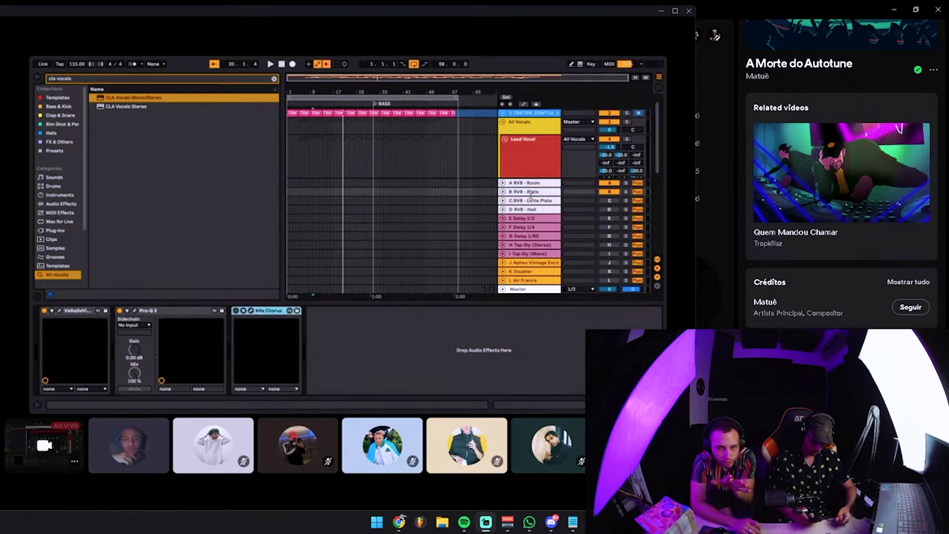
{"action": "left_click", "coordinate": [89, 314], "text": "shift"}
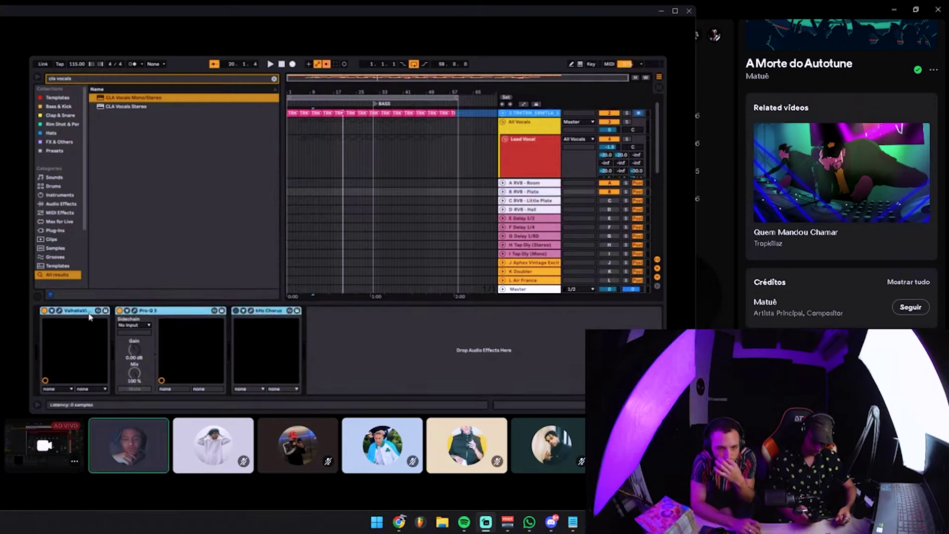
{"action": "key", "text": "ctrl+g"}
{"action": "left_click", "coordinate": [45, 311]}
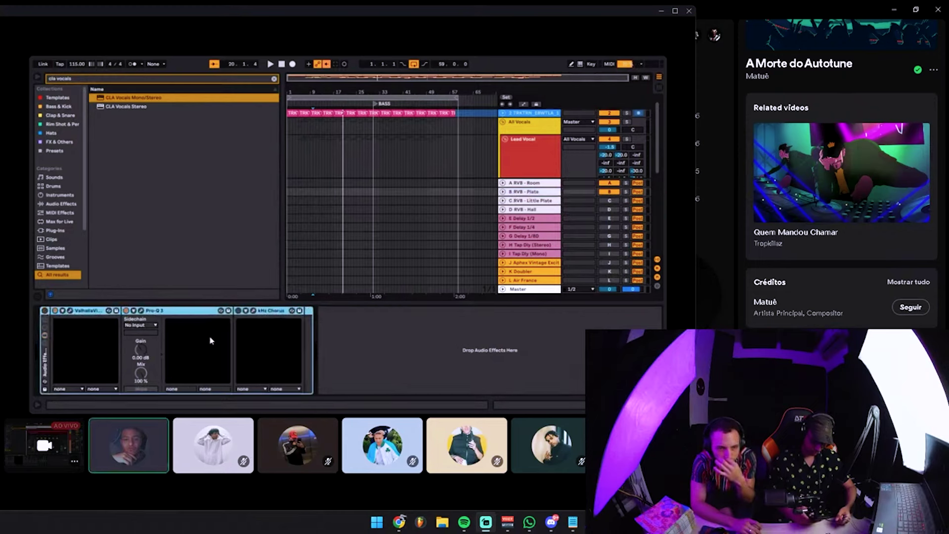
{"action": "double_click", "coordinate": [44, 366]}
{"action": "left_click", "coordinate": [152, 360]}
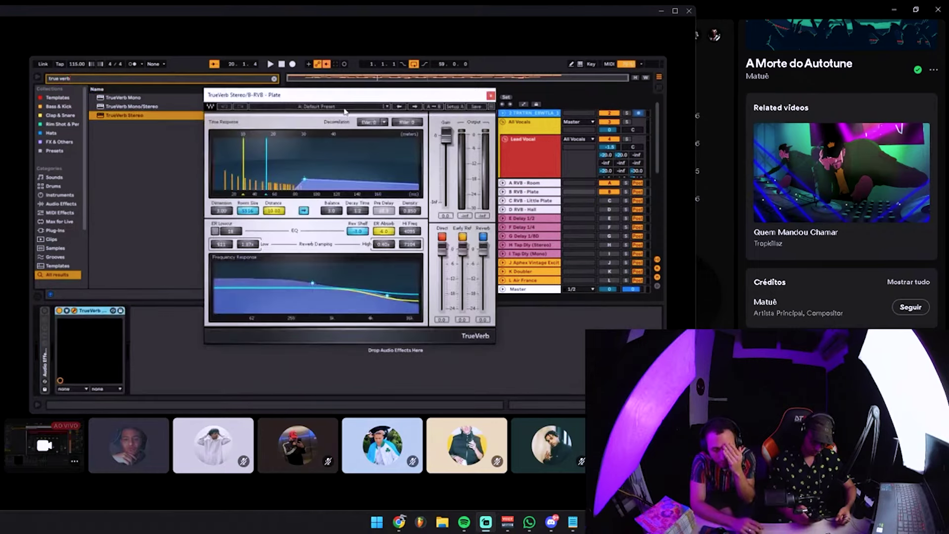
Step: Load the Milleniumverb preset in TrueVerb Stereo on the Plate return and set Decay Time to 7
{"action": "left_click", "coordinate": [344, 106]}
{"action": "left_click", "coordinate": [380, 231]}
{"action": "left_click_drag", "start_coordinate": [422, 98], "coordinate": [405, 99]}
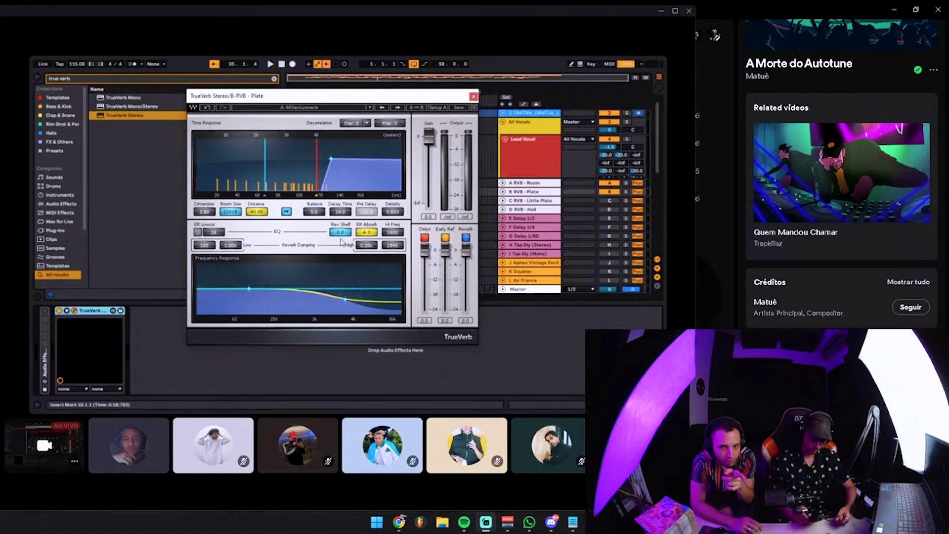
{"action": "left_click", "coordinate": [341, 212]}
{"action": "type", "text": "7"}
{"action": "key", "text": "Return"}
Step: Play the vocal, set Lead Vocal's send to the Plate return to -20 dB, and close TrueVerb
{"action": "key", "text": "space"}
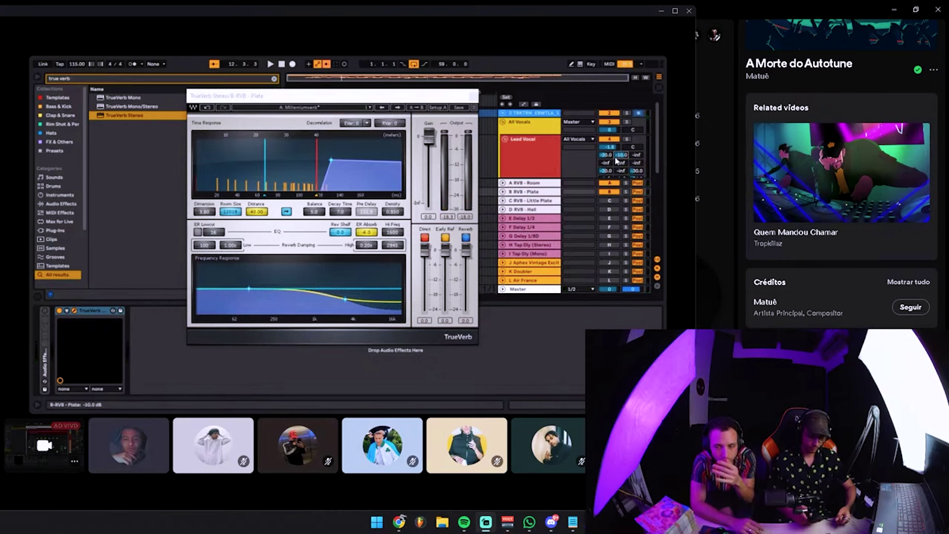
{"action": "key", "text": "space"}
{"action": "type", "text": "-20"}
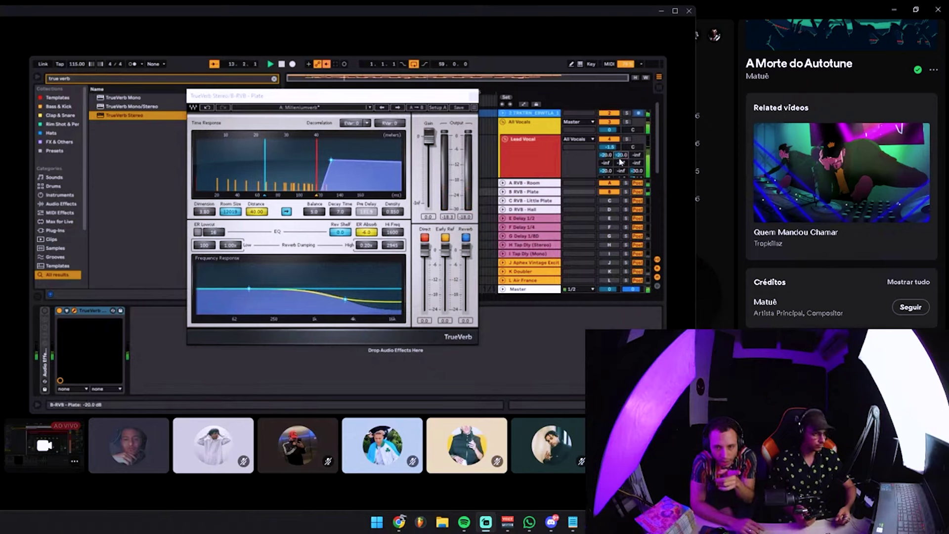
{"action": "key", "text": "space"}
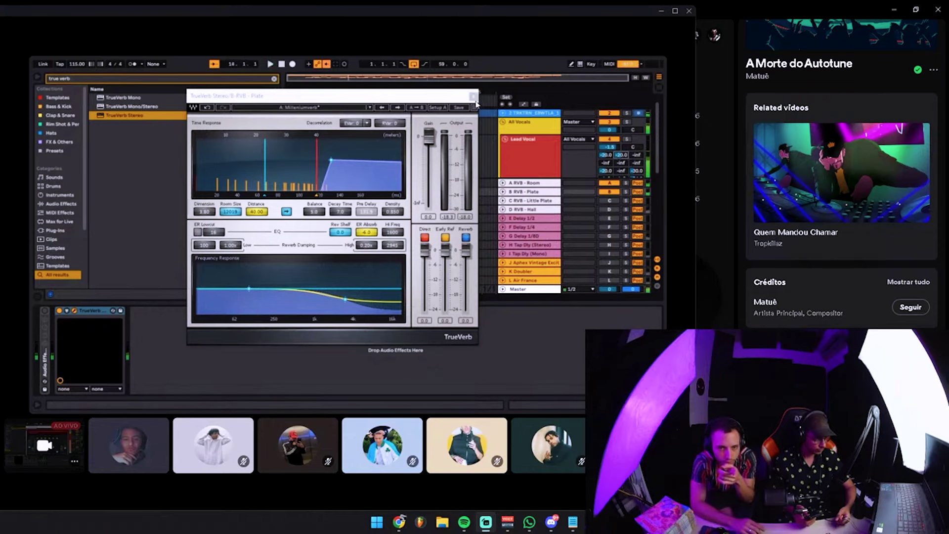
{"action": "left_click", "coordinate": [472, 96]}
Step: Select the Lead Vocal group, hide the return tracks, and reopen CLA Vocals from its device chain
{"action": "left_click", "coordinate": [529, 139]}
{"action": "key", "text": "ctrl+alt+r"}
{"action": "scroll", "coordinate": [529, 163], "scroll_direction": "down", "scroll_amount": 2}
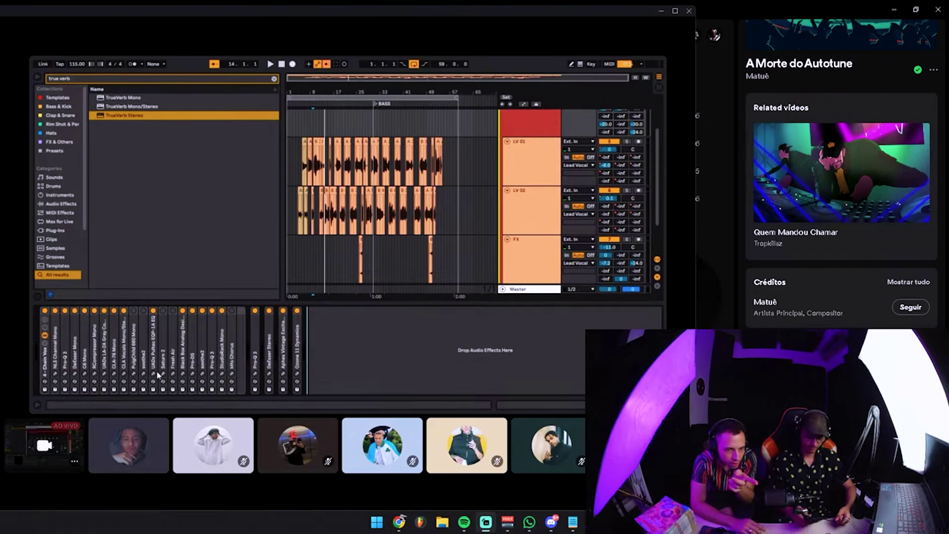
{"action": "left_click", "coordinate": [123, 373]}
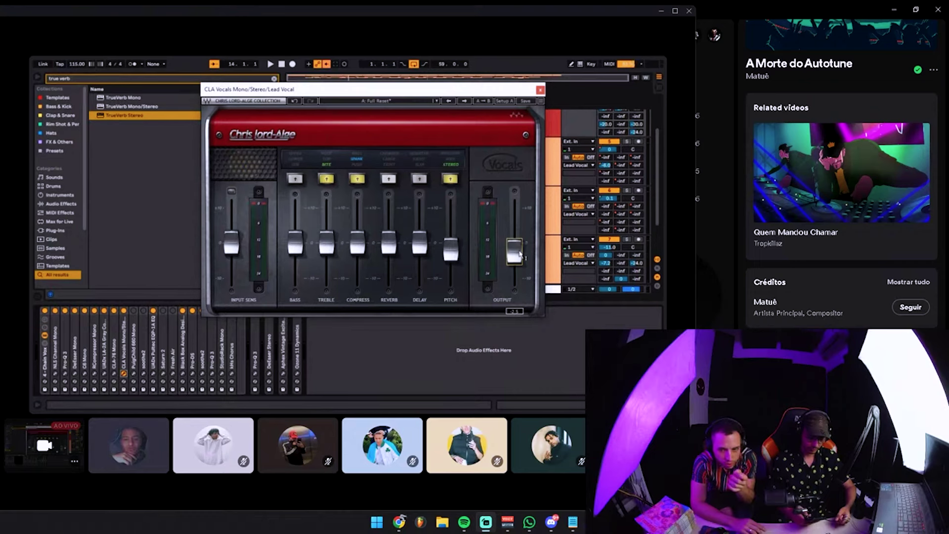
Step: During playback, set CLA Vocals' Output to -5, lower it a little further to about -7, and close the plugin
{"action": "key", "text": "space"}
{"action": "double_click", "coordinate": [519, 255]}
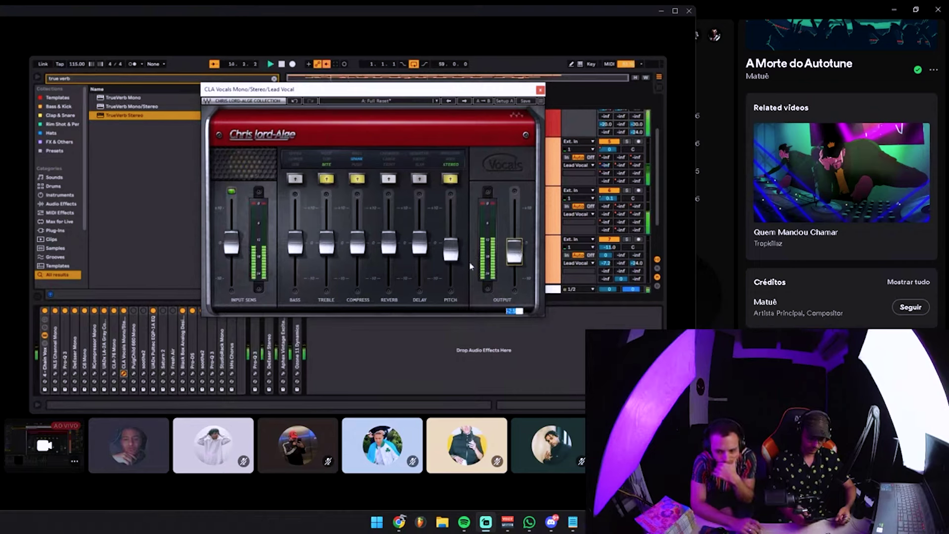
{"action": "type", "text": "-5"}
{"action": "key", "text": "Return"}
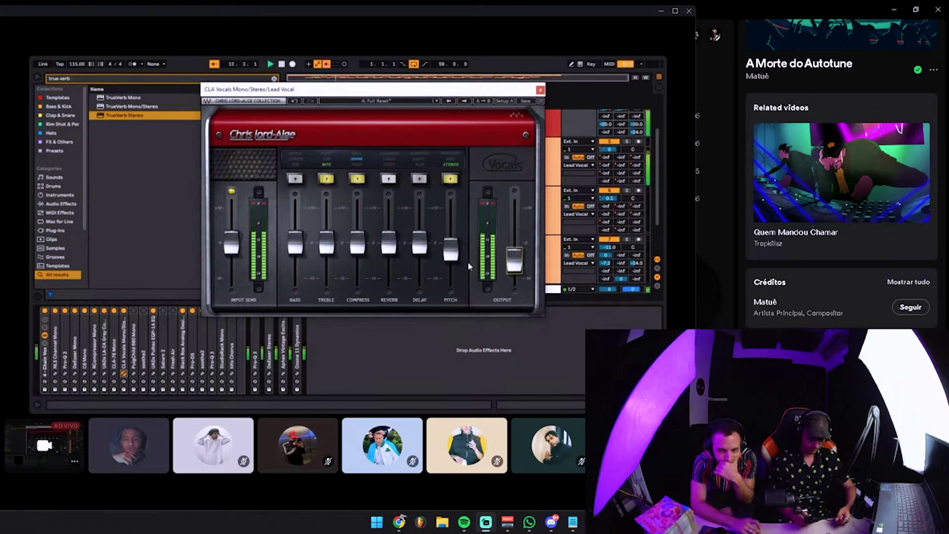
{"action": "mouse_move", "coordinate": [514, 269]}
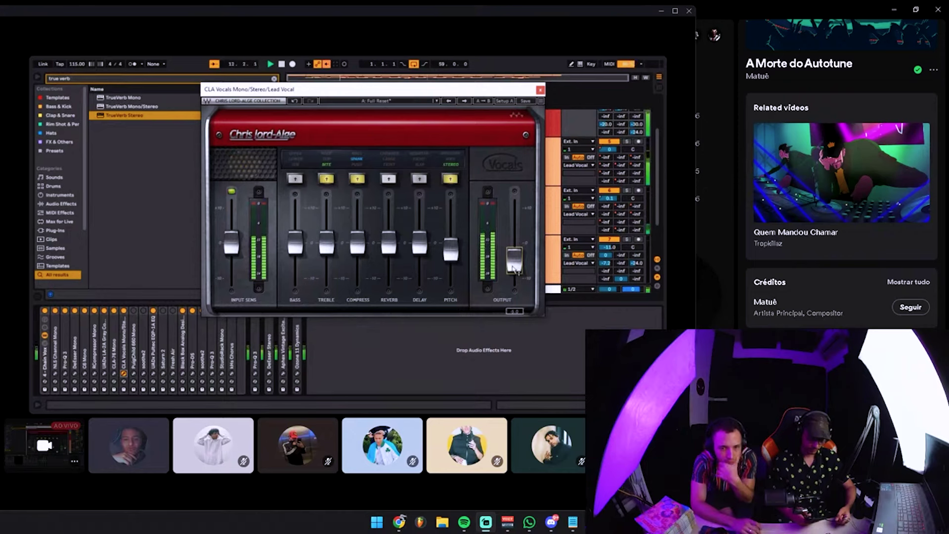
{"action": "left_click_drag", "start_coordinate": [514, 269], "coordinate": [514, 275]}
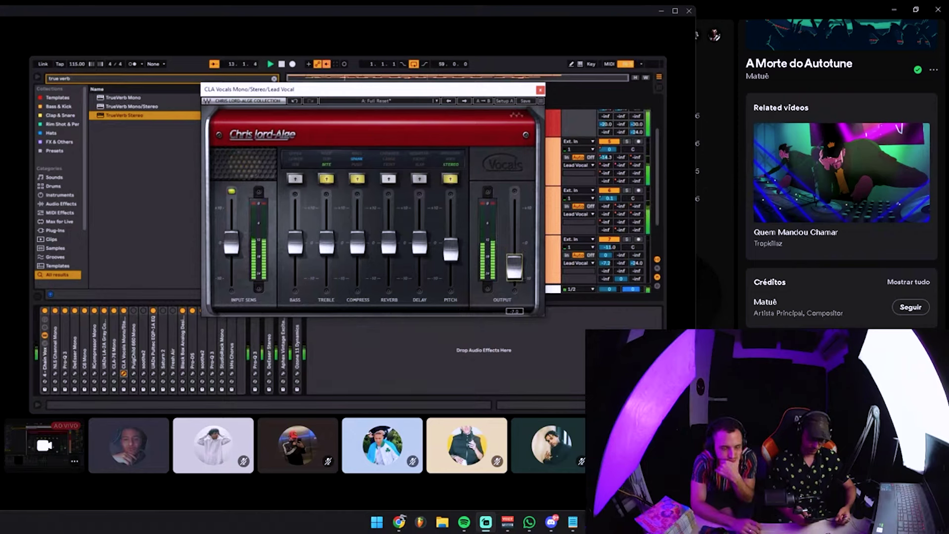
{"action": "left_click", "coordinate": [540, 90]}
Step: Open kHs Chorus on Lead Vocal and raise its Mix to about halfway while the vocal plays
{"action": "left_click", "coordinate": [231, 373]}
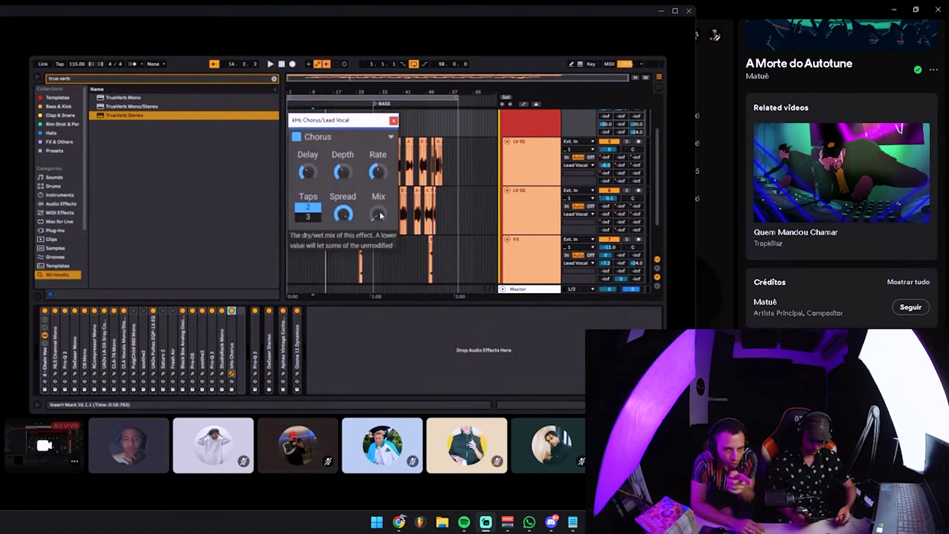
{"action": "key", "text": "space"}
{"action": "left_click_drag", "start_coordinate": [379, 215], "coordinate": [380, 194]}
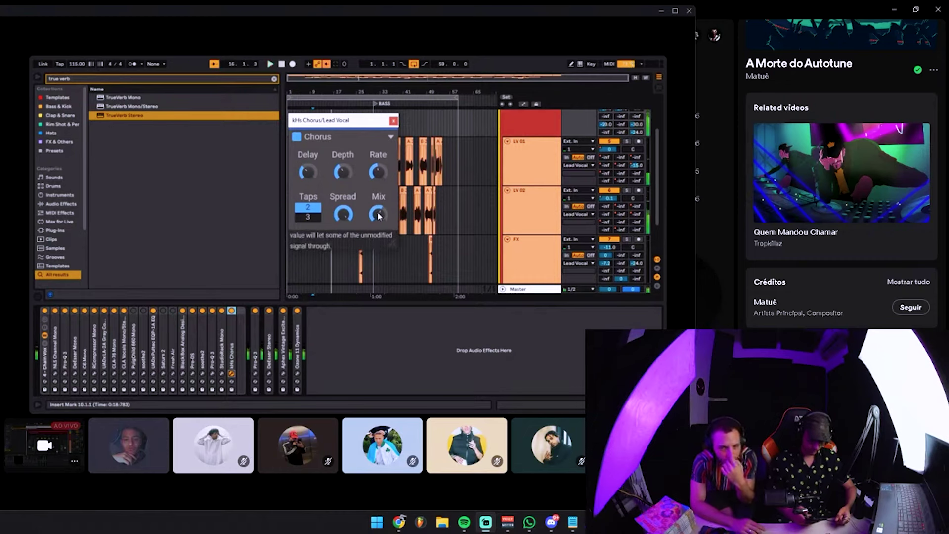
{"action": "left_click_drag", "start_coordinate": [337, 109], "coordinate": [336, 91]}
Step: Search the browser for "micro", insert MicroShift before kHs Chorus on Lead Vocal, and close the chorus window
{"action": "key", "text": "ctrl+f"}
{"action": "type", "text": "so"}
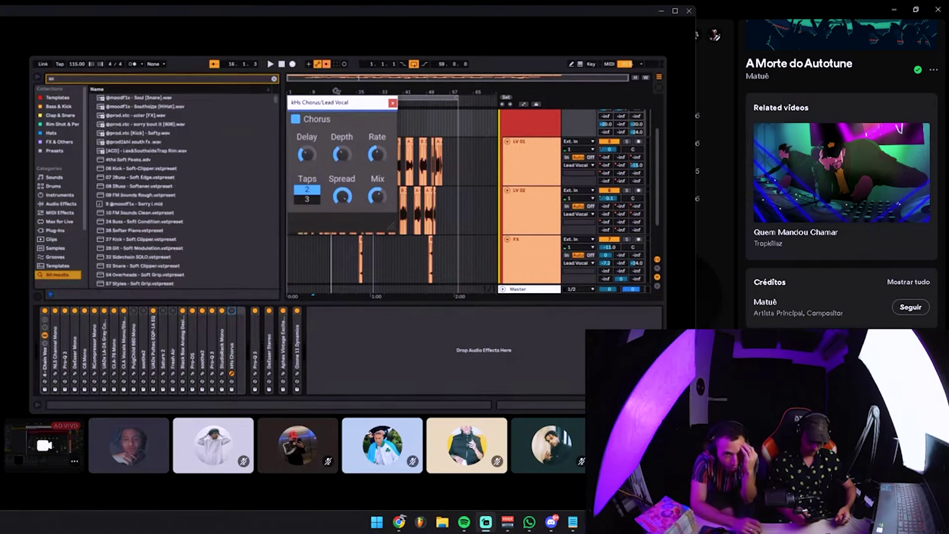
{"action": "key", "text": "BackSpace"}
{"action": "key", "text": "BackSpace"}
{"action": "type", "text": "micro"}
{"action": "left_click_drag", "start_coordinate": [118, 168], "coordinate": [229, 349]}
{"action": "left_click", "coordinate": [392, 102]}
{"action": "left_click_drag", "start_coordinate": [368, 179], "coordinate": [342, 118]}
Step: Load MicroShift's LeadVocalClarity preset and lower its Mix to 9.5% while the vocal plays
{"action": "left_click", "coordinate": [252, 133]}
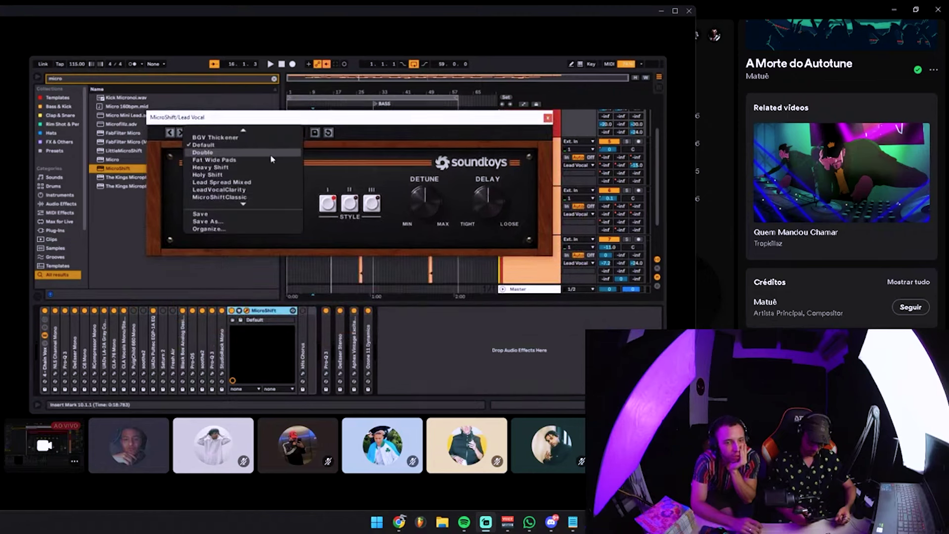
{"action": "left_click", "coordinate": [248, 190]}
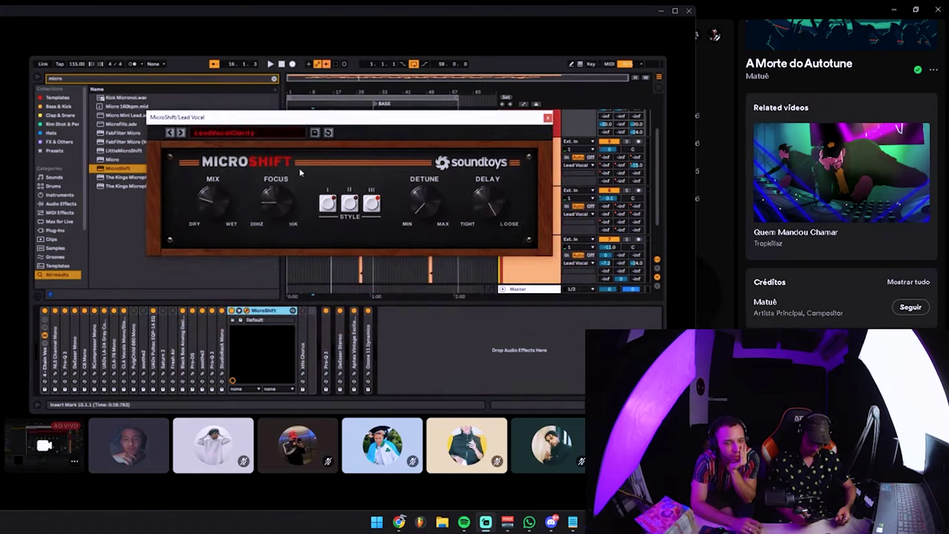
{"action": "key", "text": "space"}
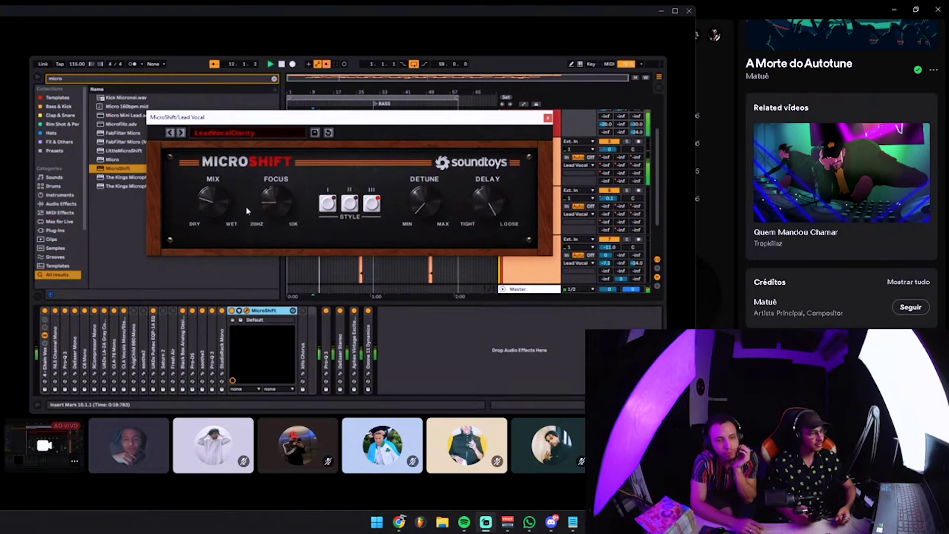
{"action": "left_click_drag", "start_coordinate": [218, 212], "coordinate": [219, 219]}
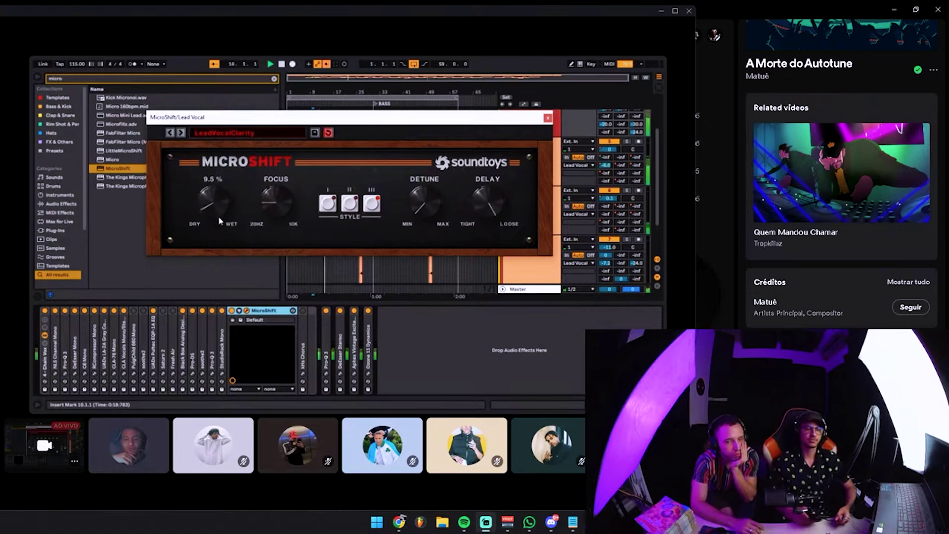